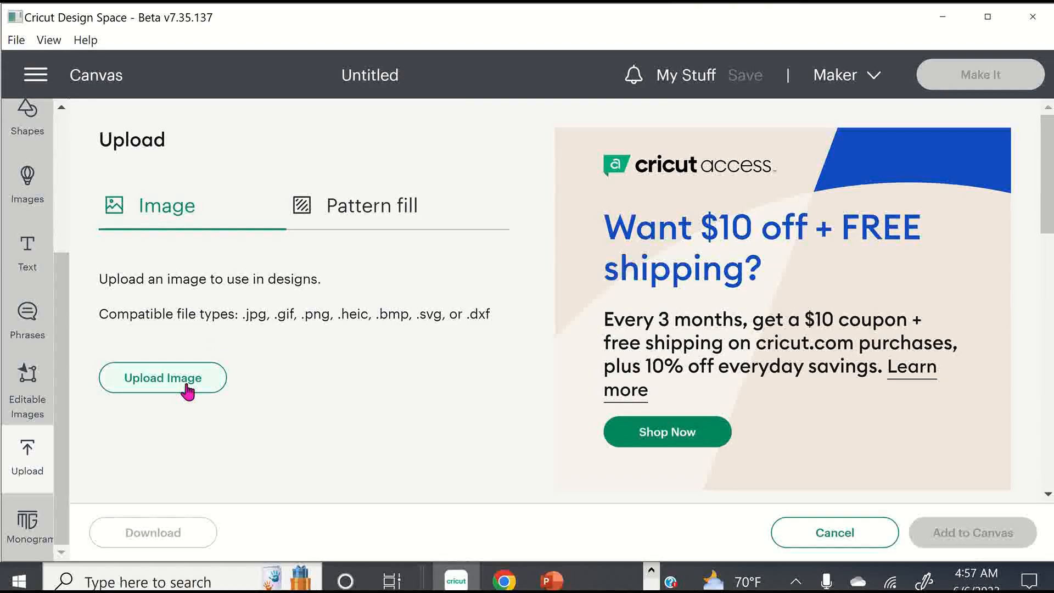
Choose the JPG image whose name starts with bbdf6d78bd1fb45571790c2c from the womens svg folder inside womenssvg2 in Downloads for upload
click(543, 324)
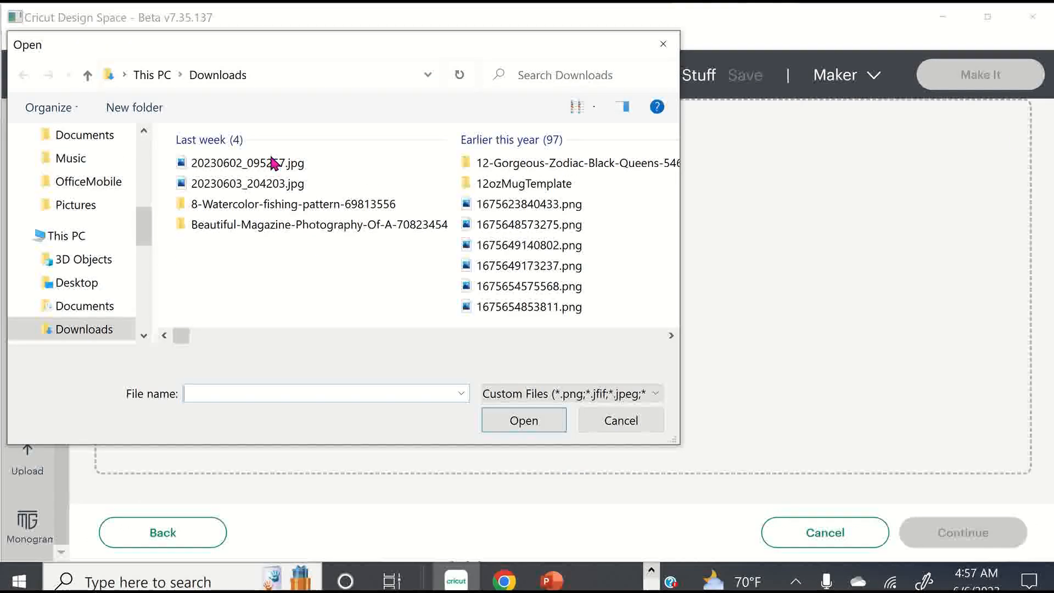
double_click(221, 164)
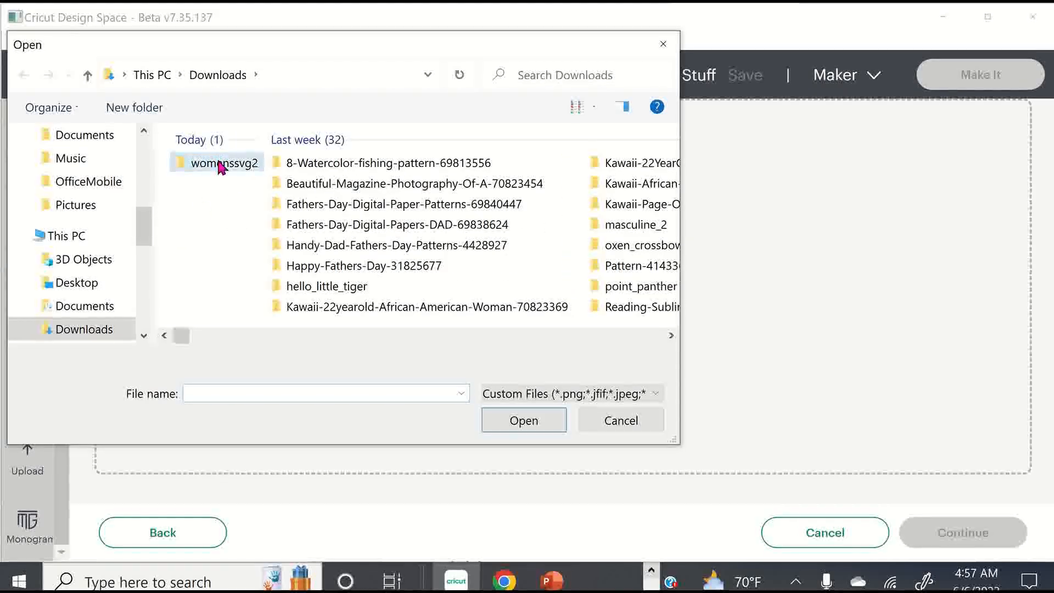
double_click(244, 190)
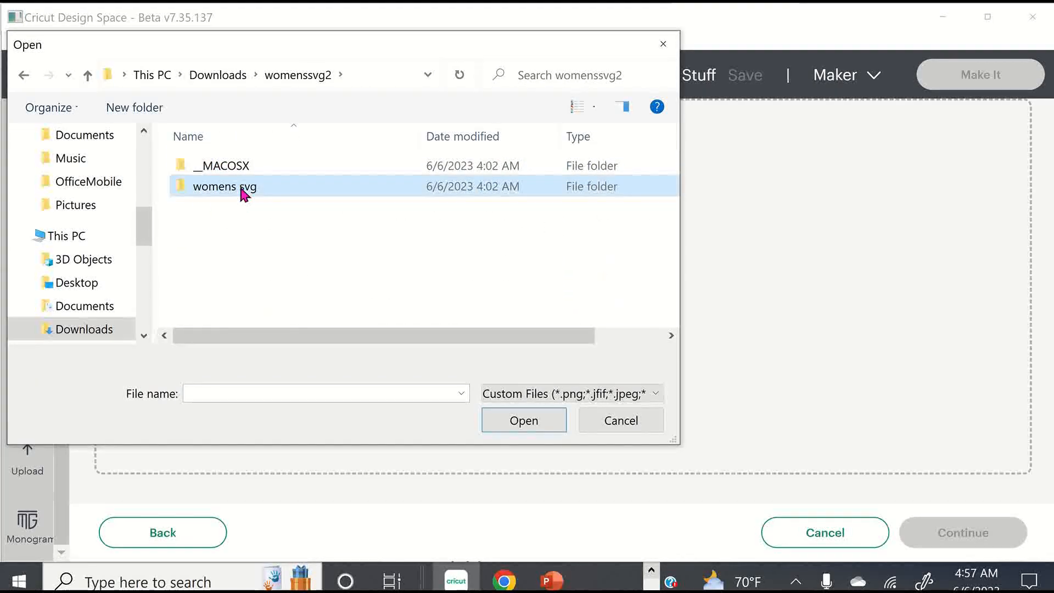
scroll(343, 182, down, 3)
scroll(342, 187, down, 20)
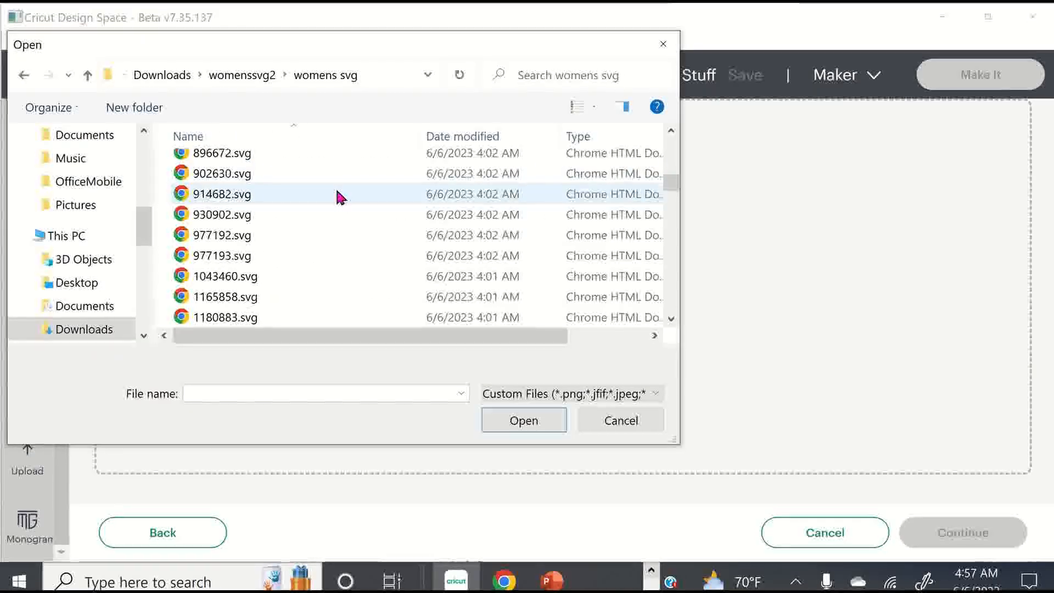
scroll(319, 240, down, 5)
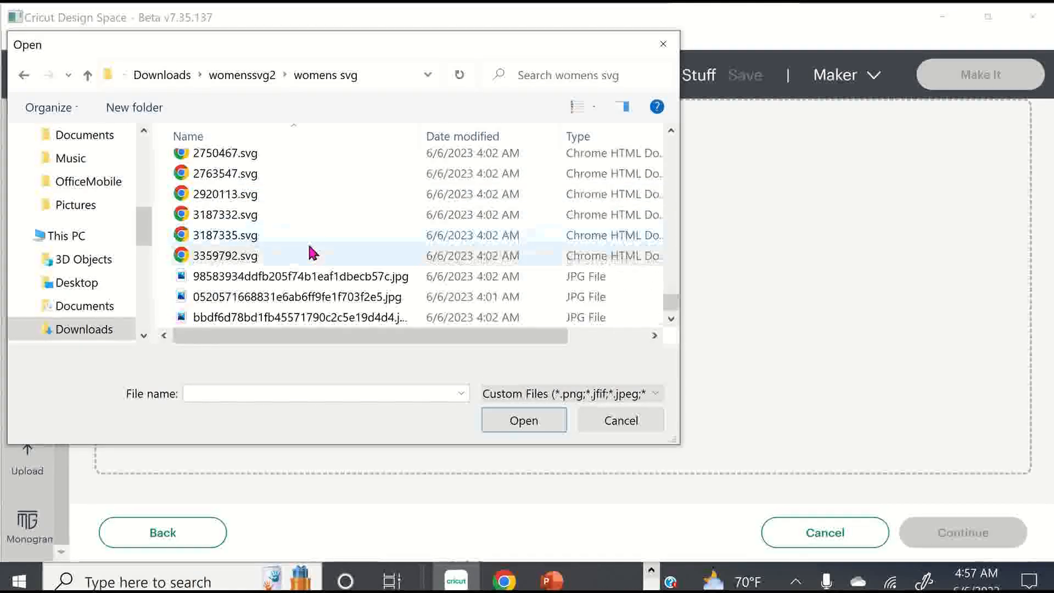
click(288, 317)
click(528, 421)
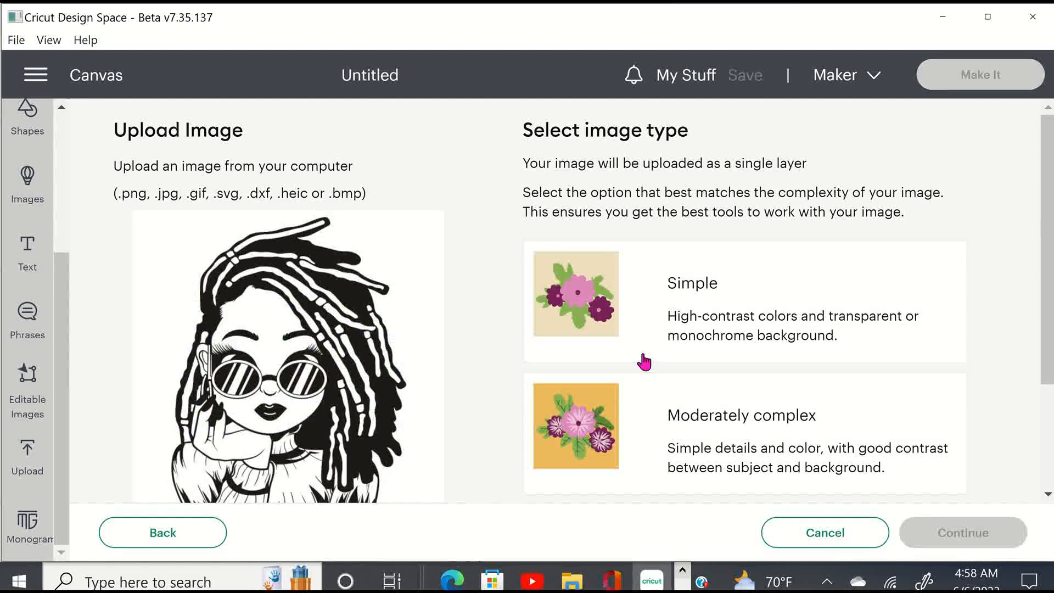
Set the uploaded image's type to Complex and continue to the background remover
scroll(641, 357, down, 3)
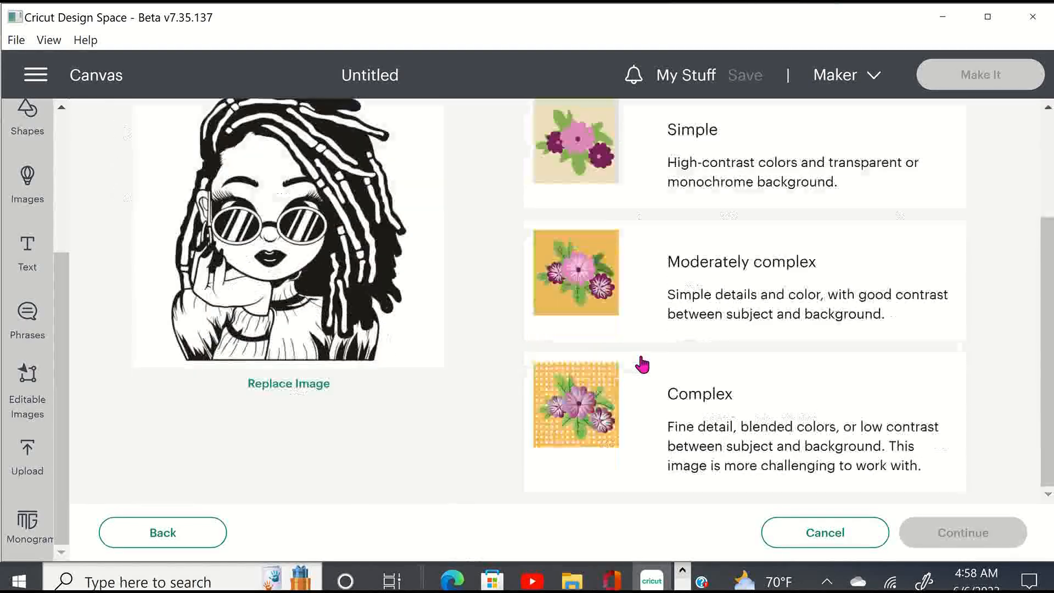
click(565, 409)
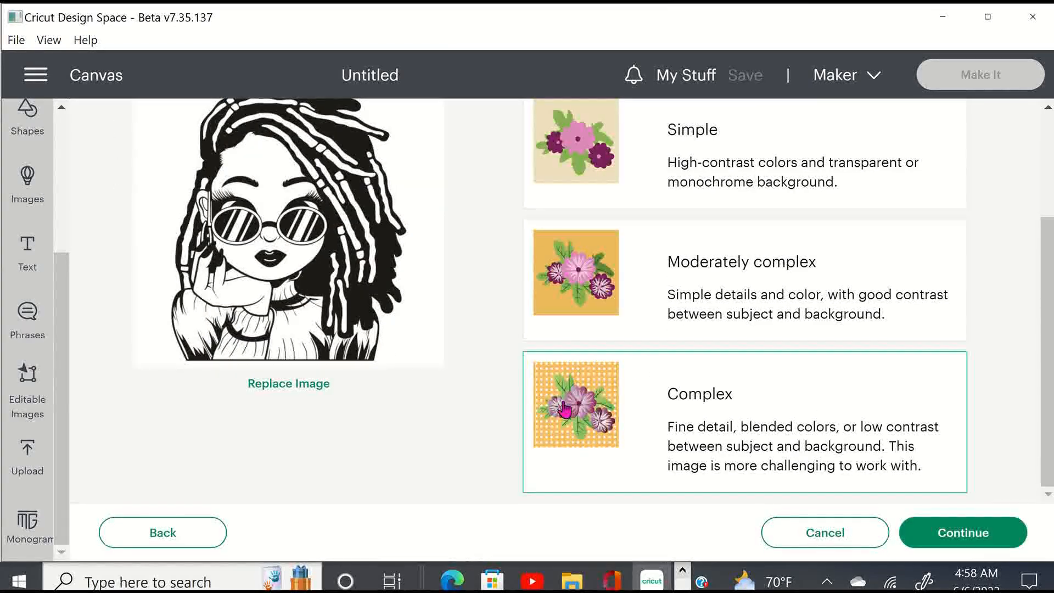
click(932, 534)
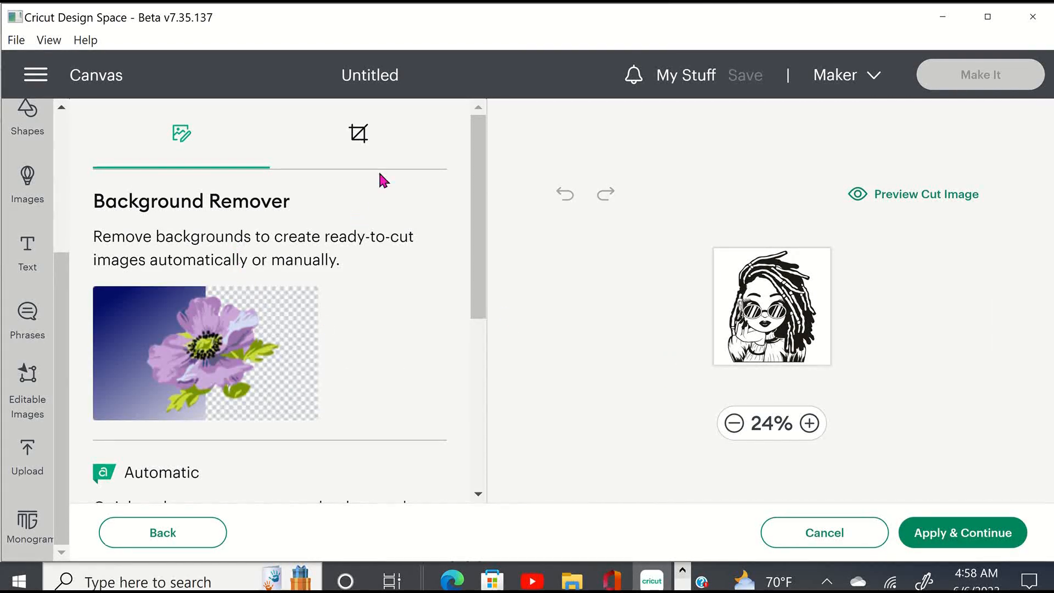
Try the automatic background removal on the image and revert it to compare both versions
scroll(326, 311, down, 2)
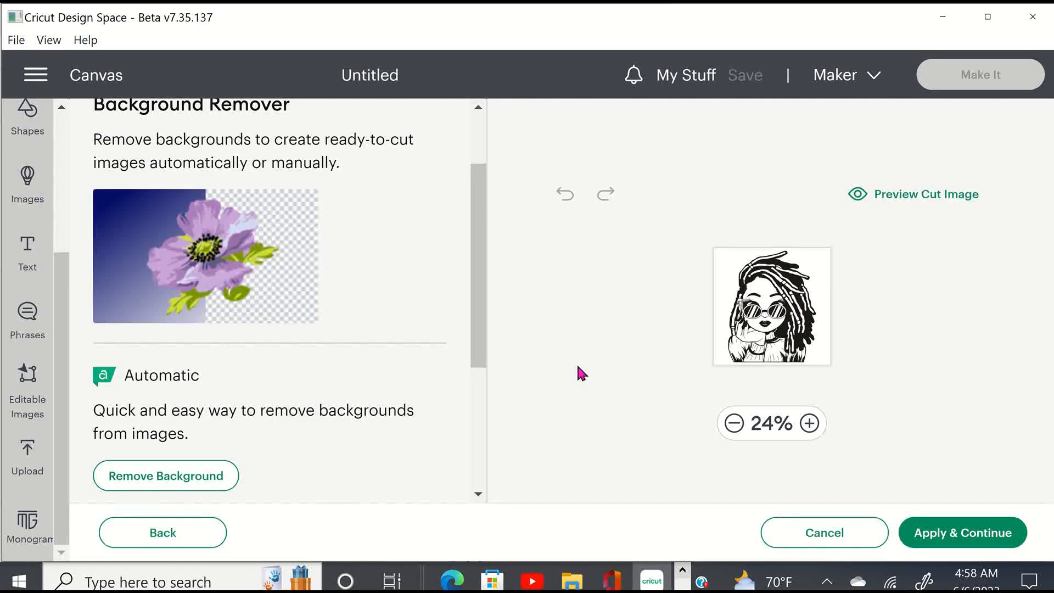
click(114, 485)
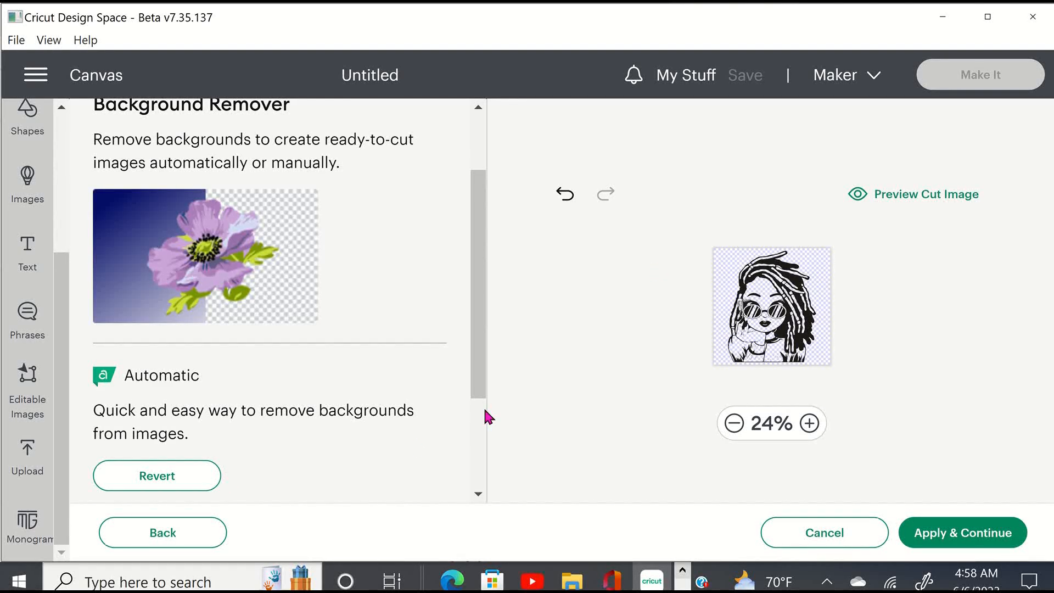
click(147, 484)
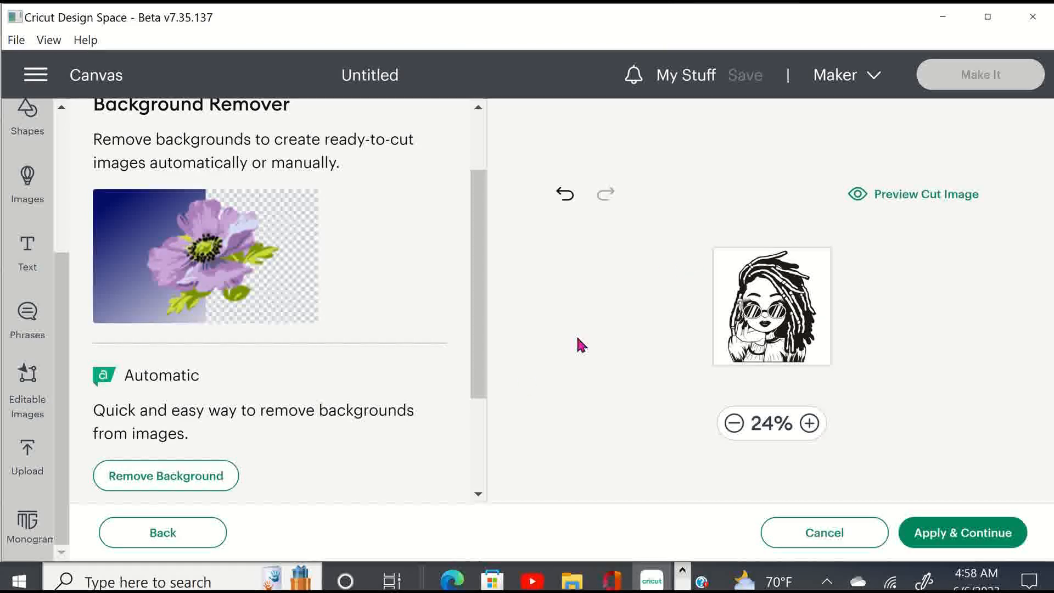
click(188, 483)
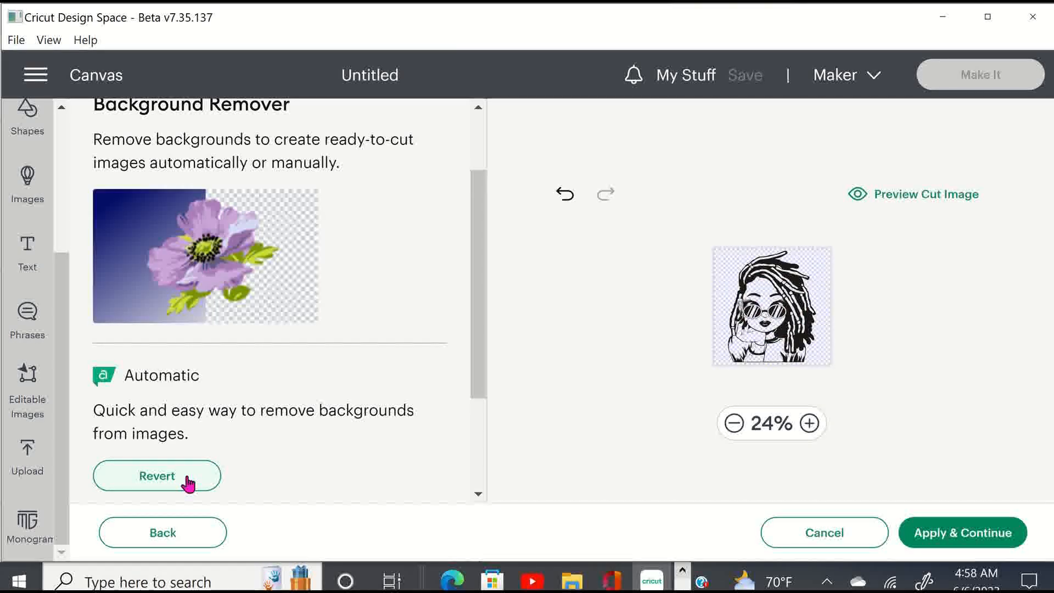
click(187, 483)
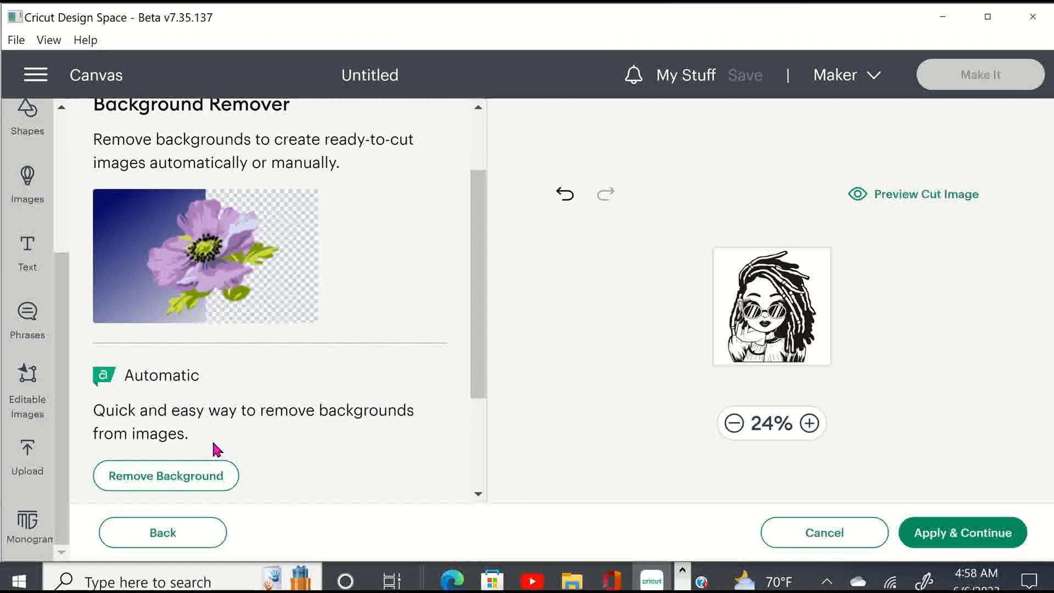
Remove the image's background automatically and apply it to continue to the upload type selection
click(210, 477)
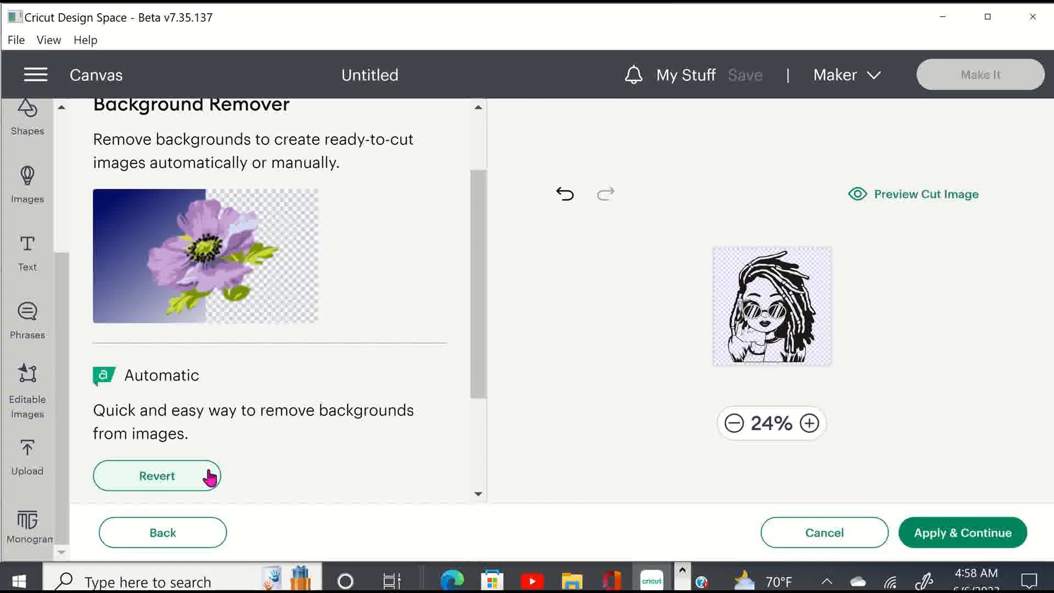
click(981, 542)
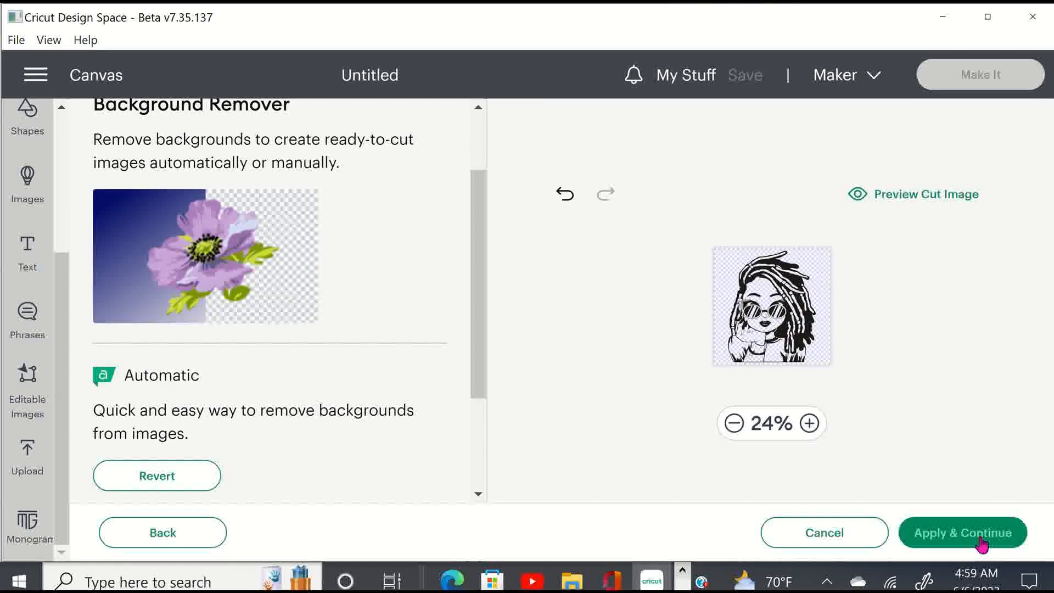
click(991, 540)
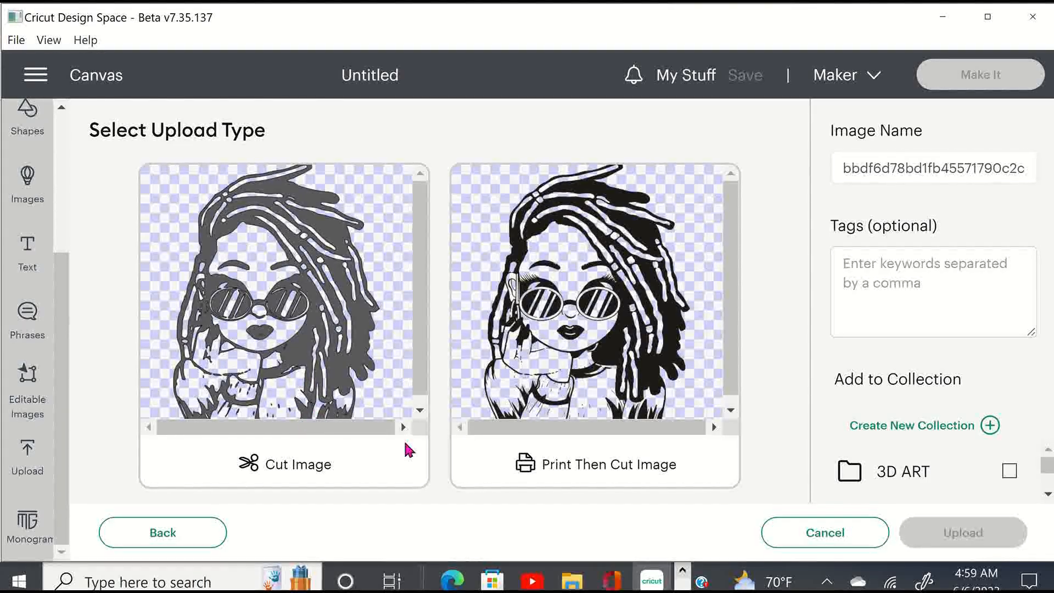
Upload the picture as a Cut Image and add the newest upload to the canvas
click(380, 213)
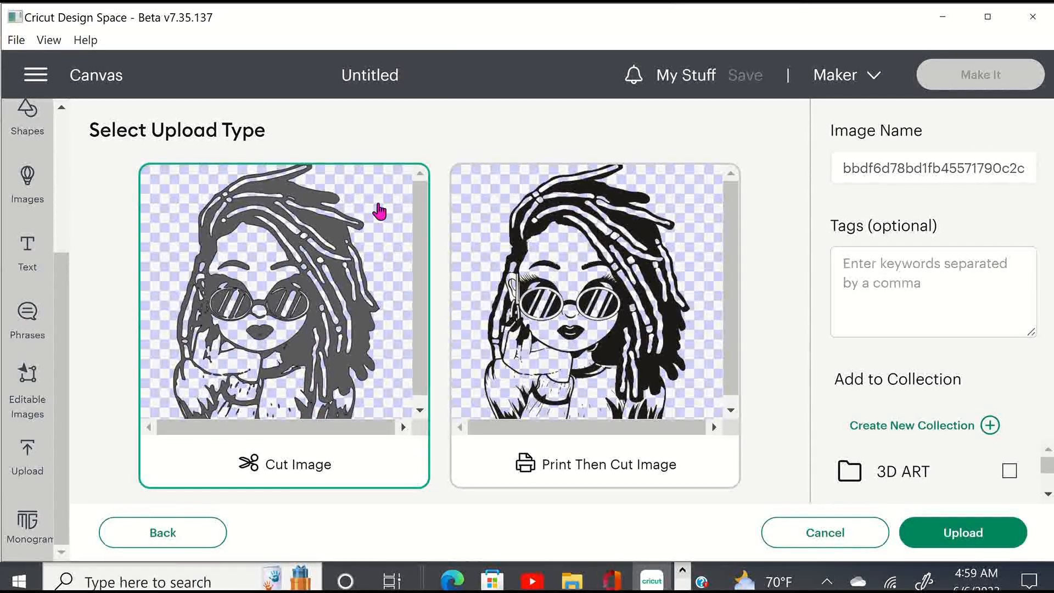
click(991, 544)
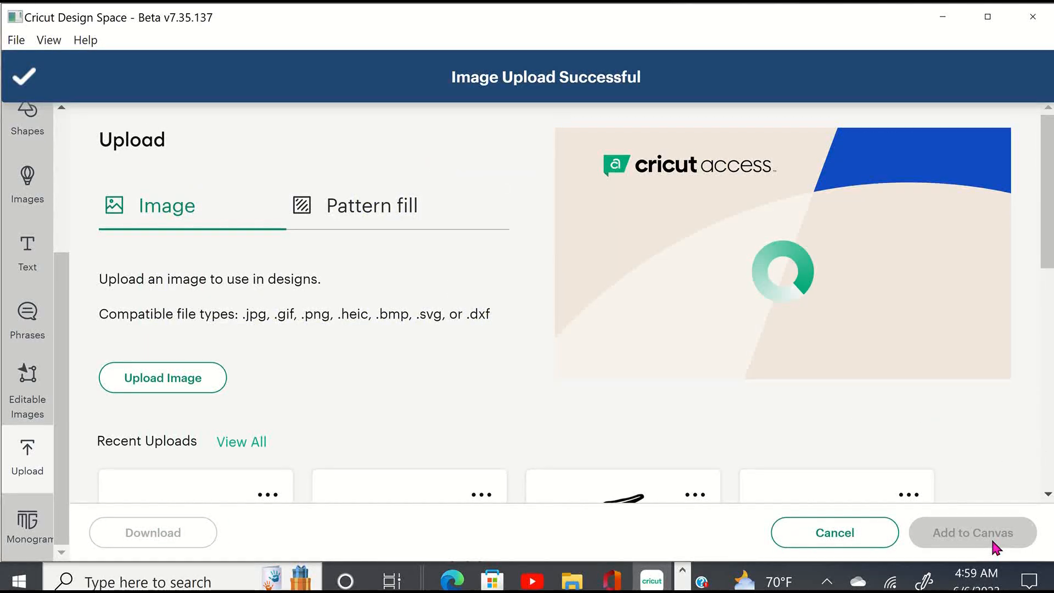
scroll(282, 368, down, 6)
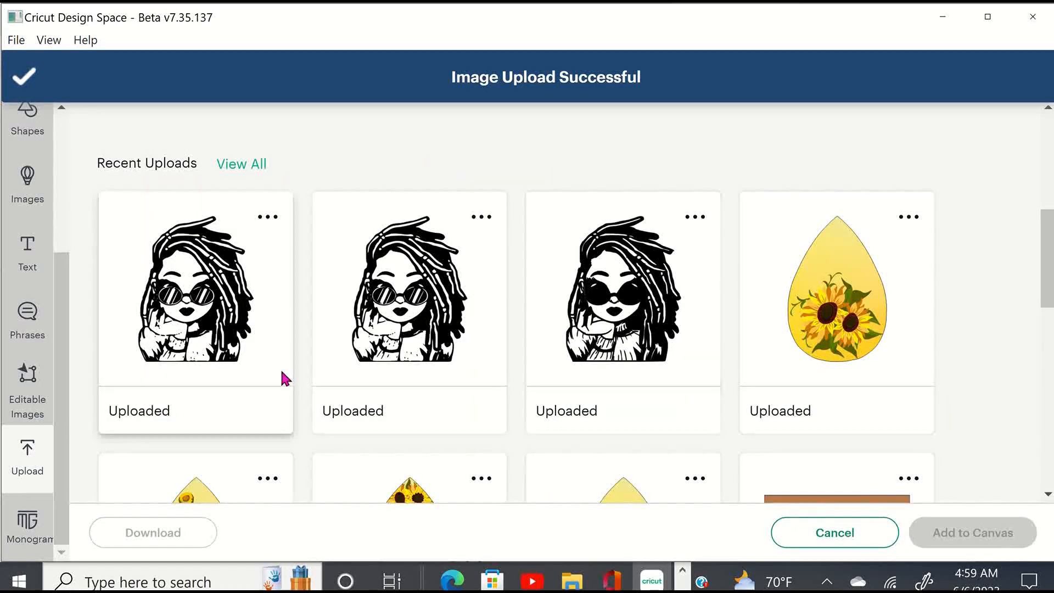
click(268, 276)
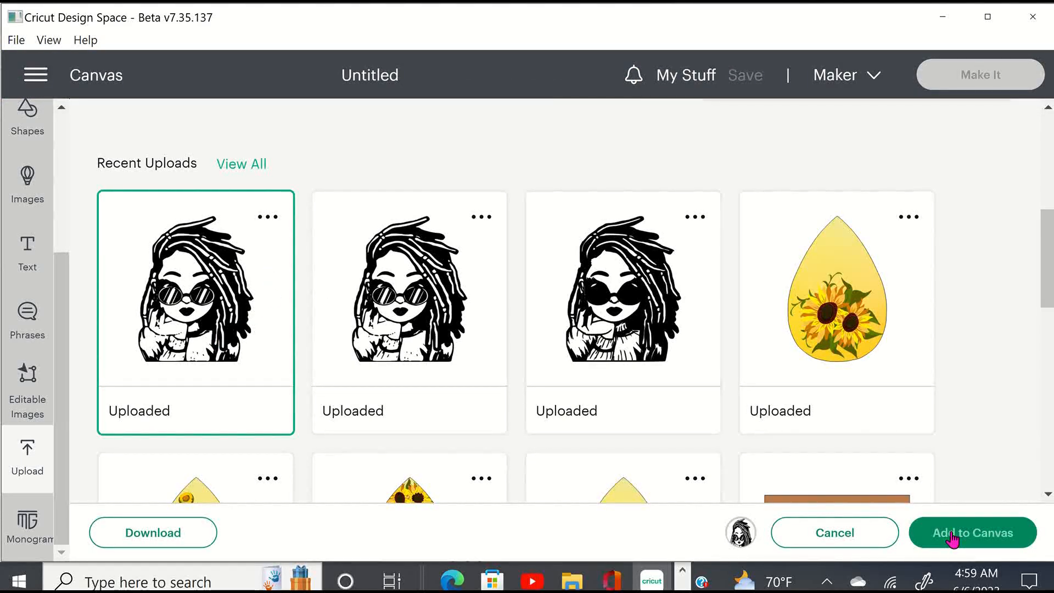
click(952, 534)
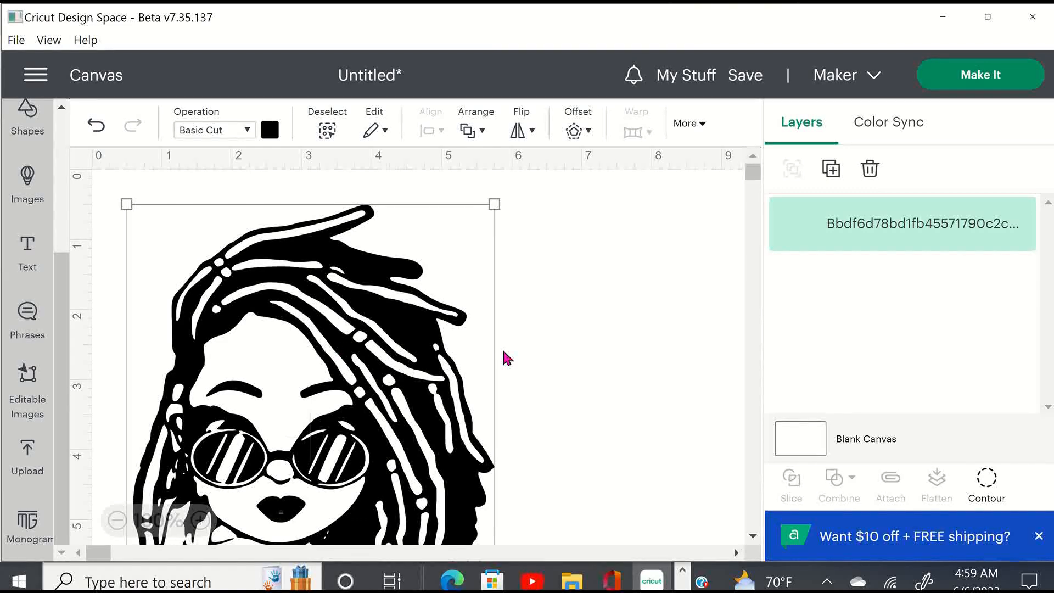
Open Contour for the woman image and hide the large sweater section below her neck
scroll(450, 337, down, 5)
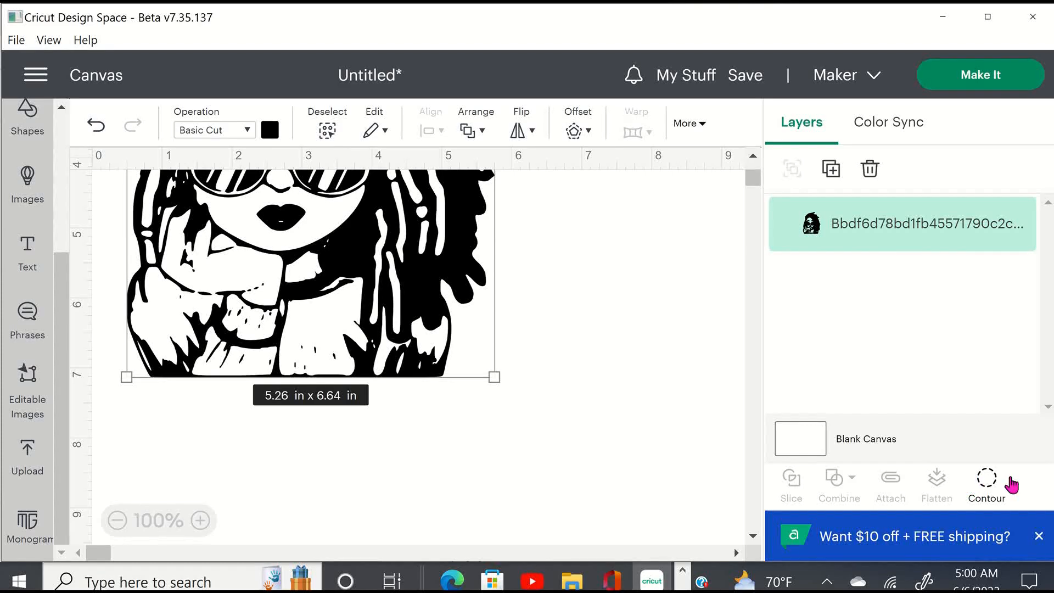
click(997, 494)
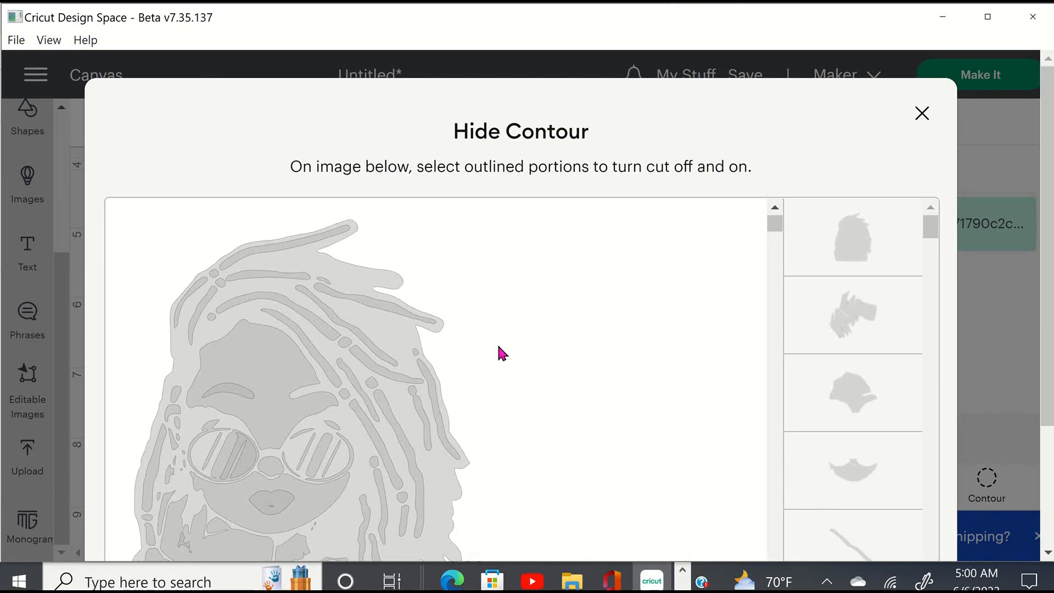
scroll(314, 395, down, 3)
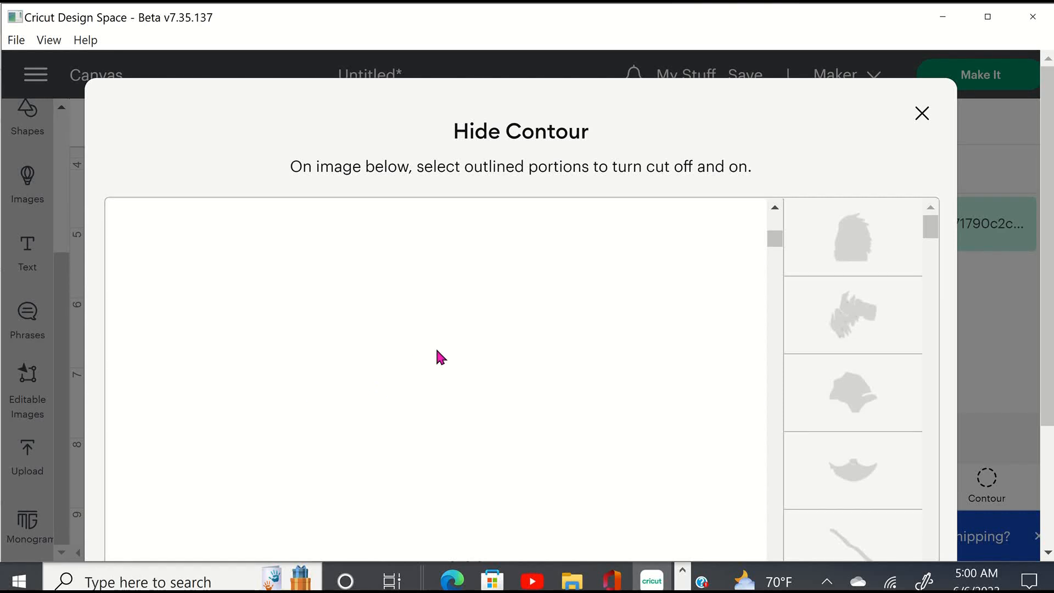
scroll(375, 360, up, 3)
scroll(377, 368, down, 3)
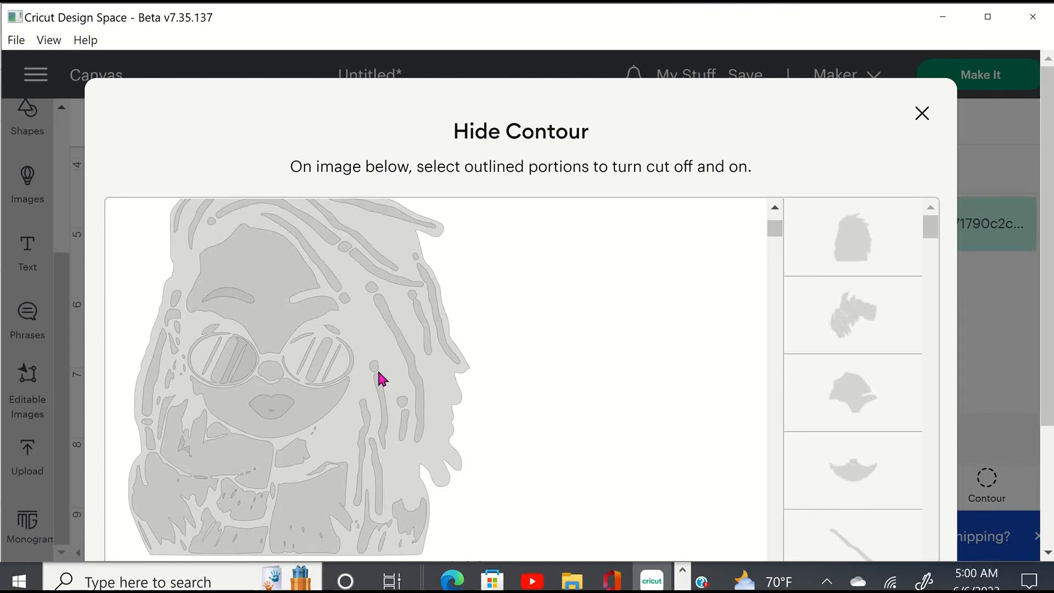
click(305, 439)
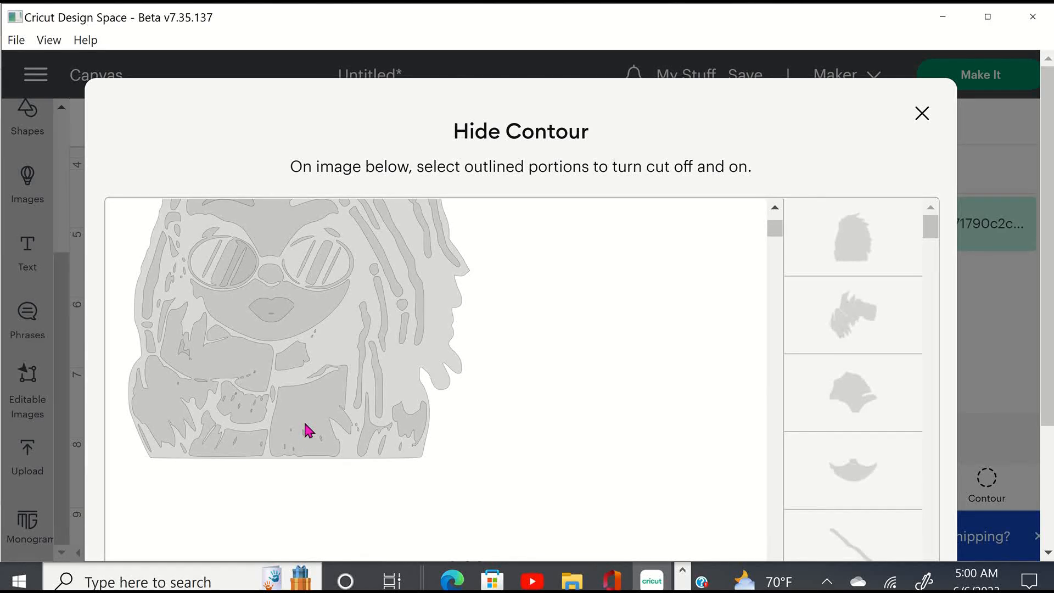
click(308, 431)
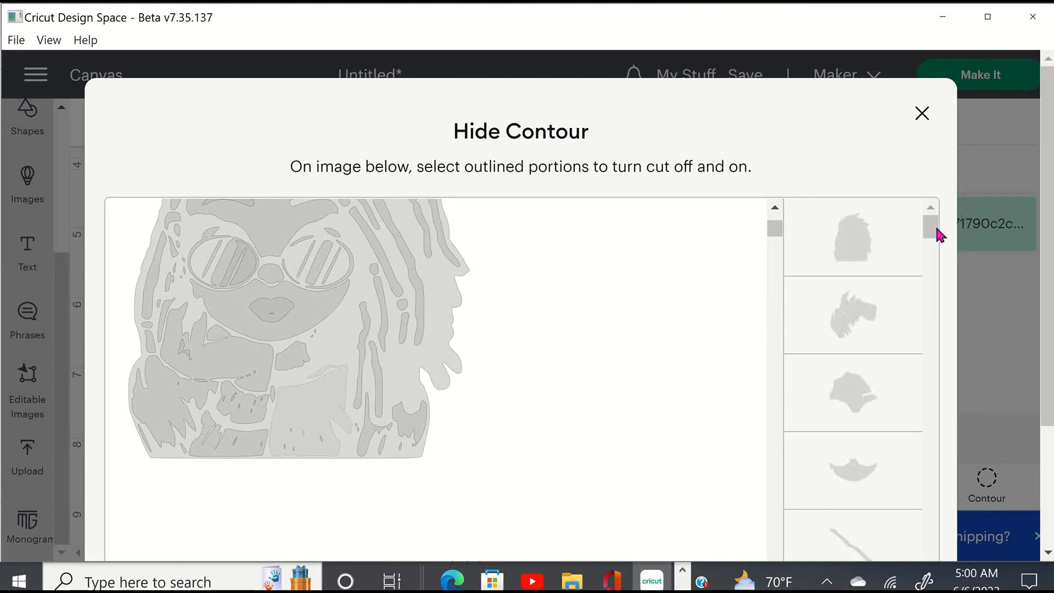
Hide the four small leaf-shaped sliver contours near the end of the contour list
drag(934, 223, 936, 547)
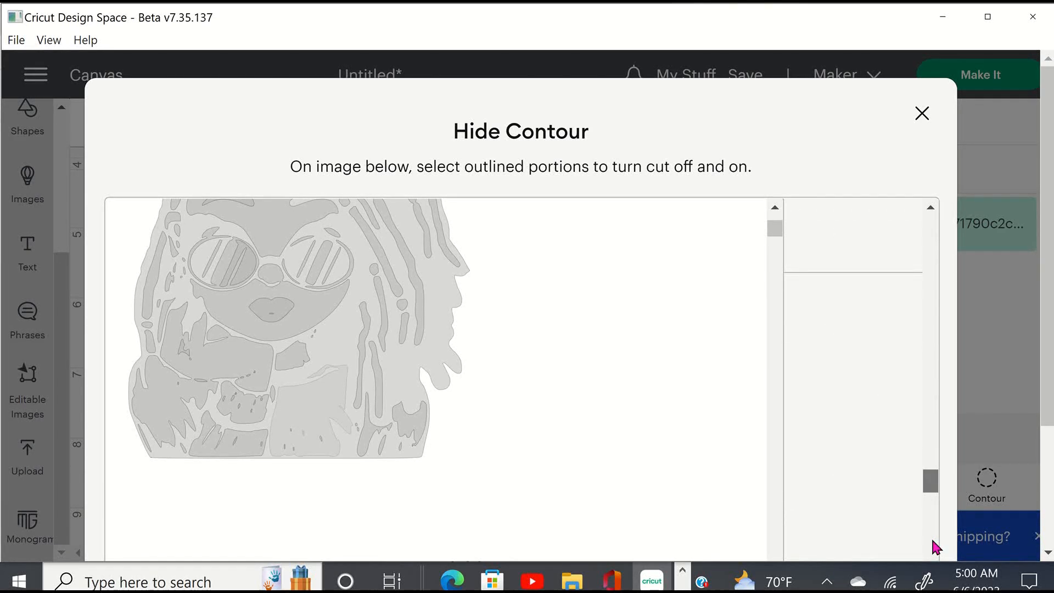
click(301, 354)
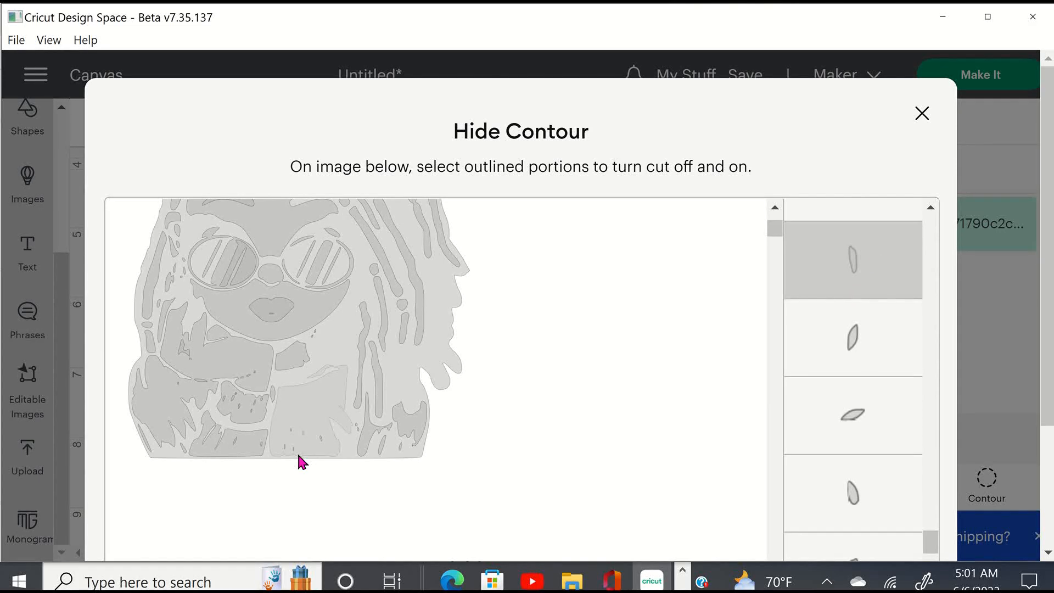
click(883, 257)
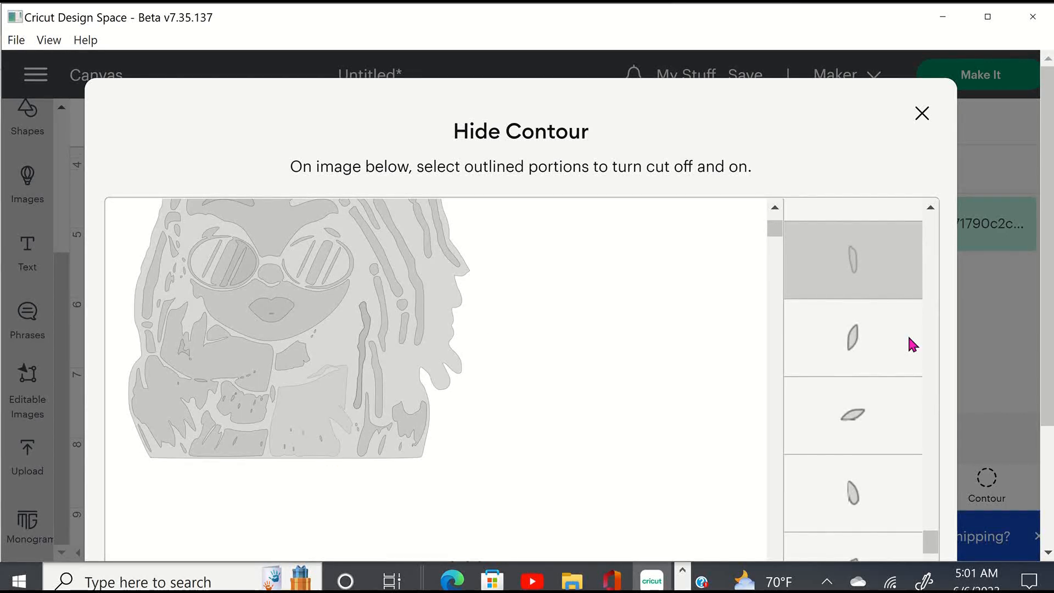
click(881, 337)
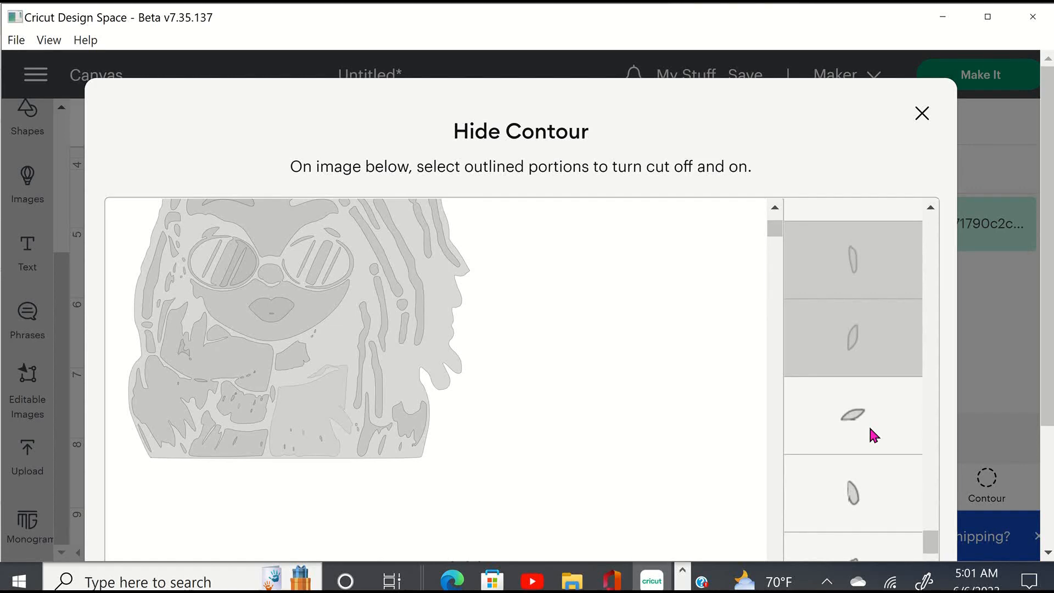
click(857, 438)
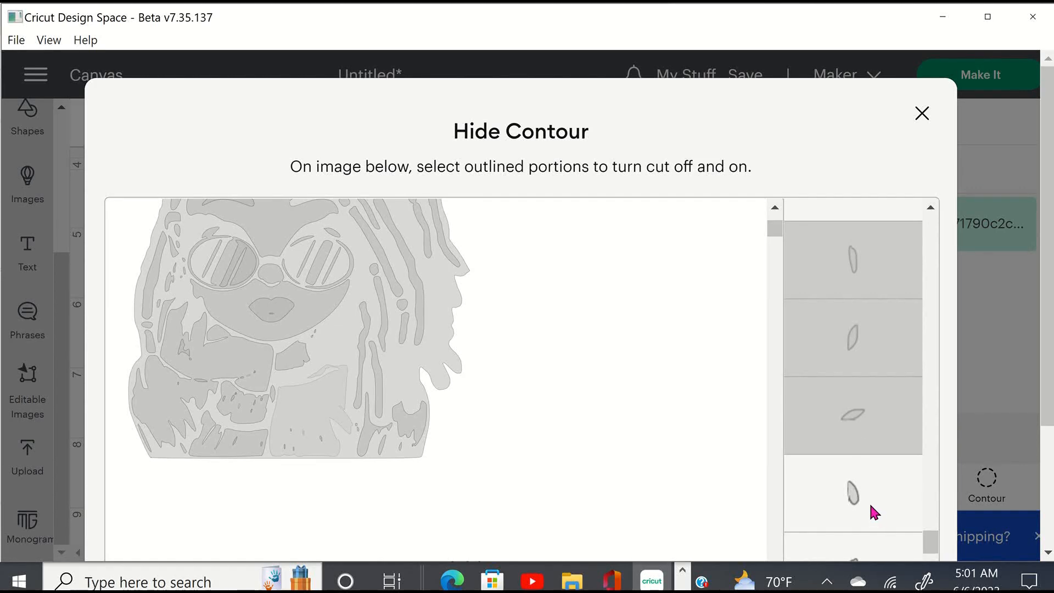
click(885, 505)
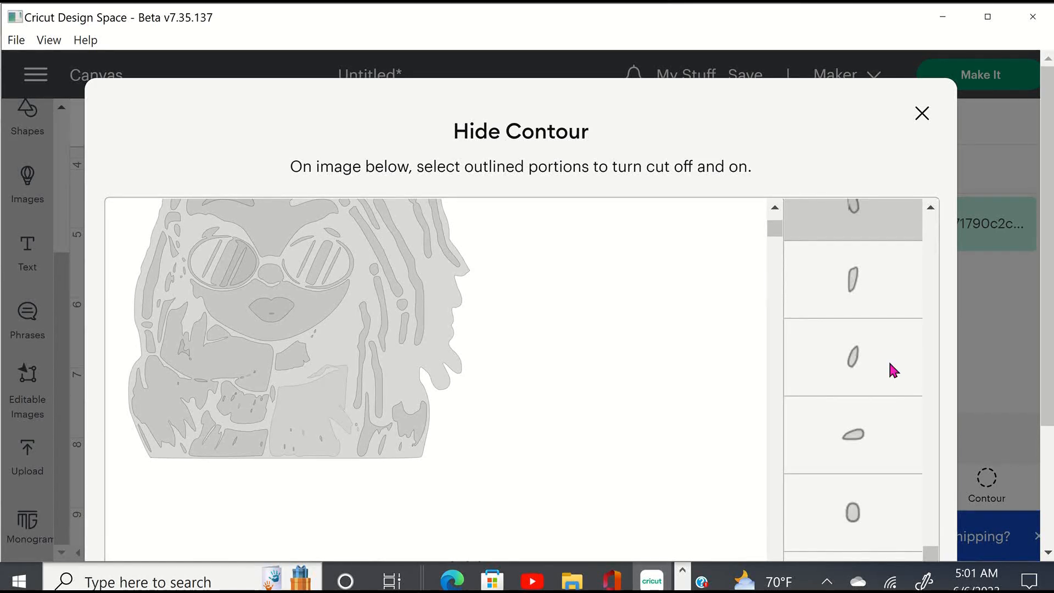
Hide the following run of tiny sliver, oval and speck contours down to the narrow upright bar
click(859, 420)
click(872, 499)
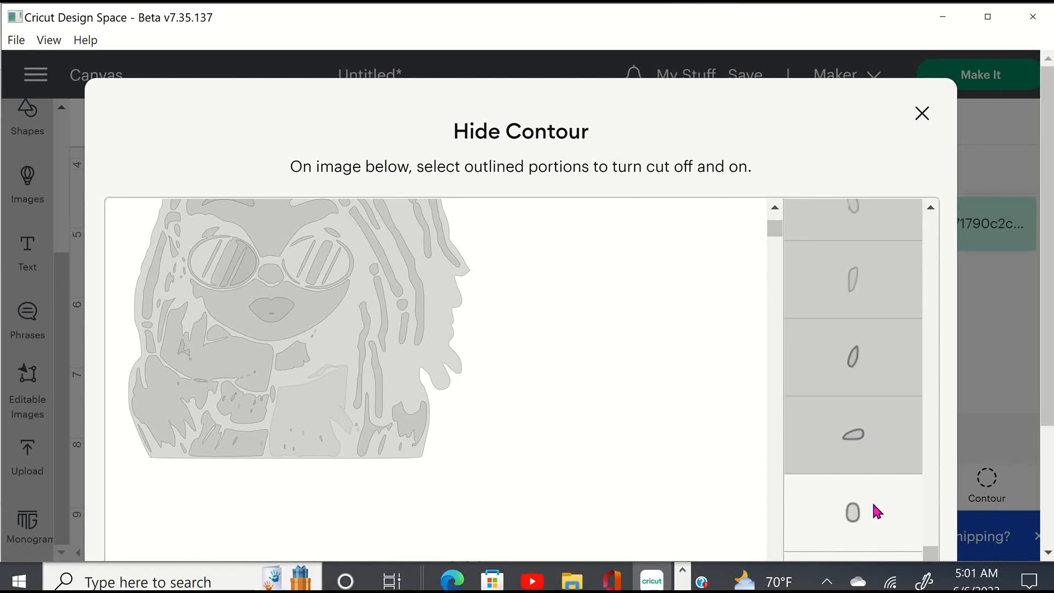
click(892, 280)
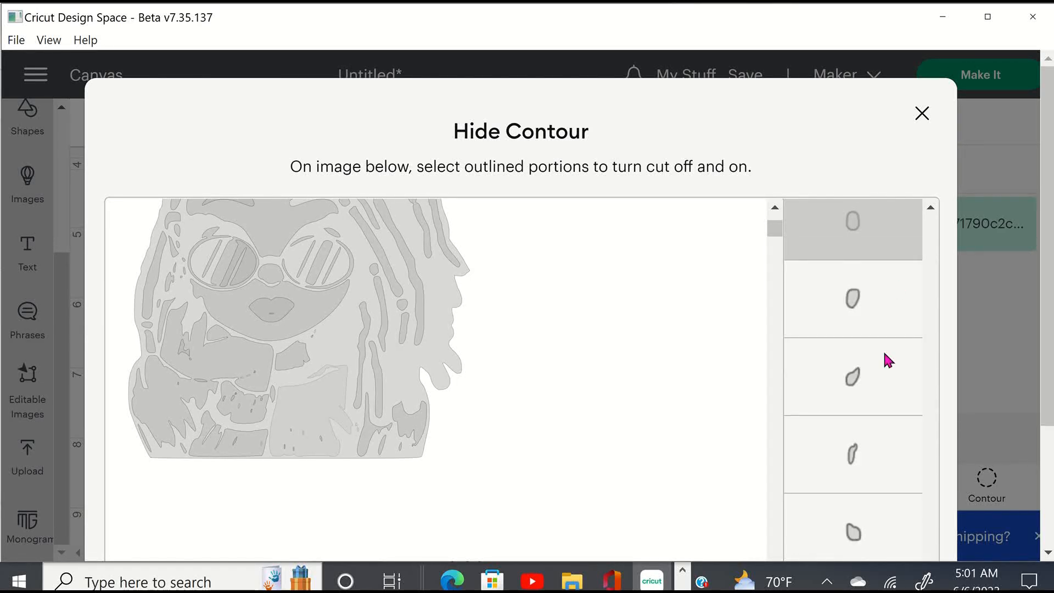
click(872, 475)
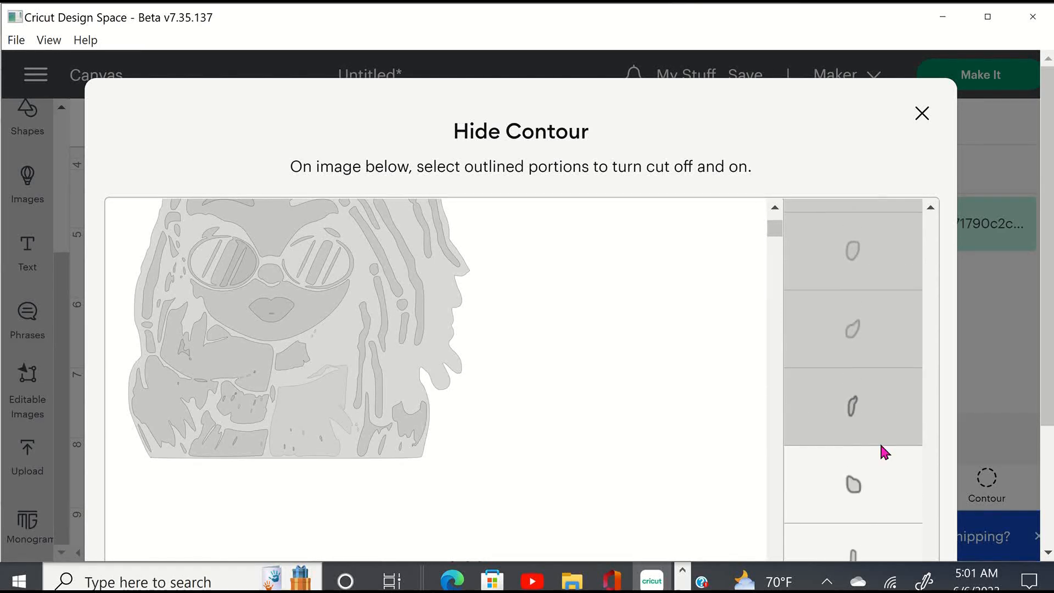
click(873, 497)
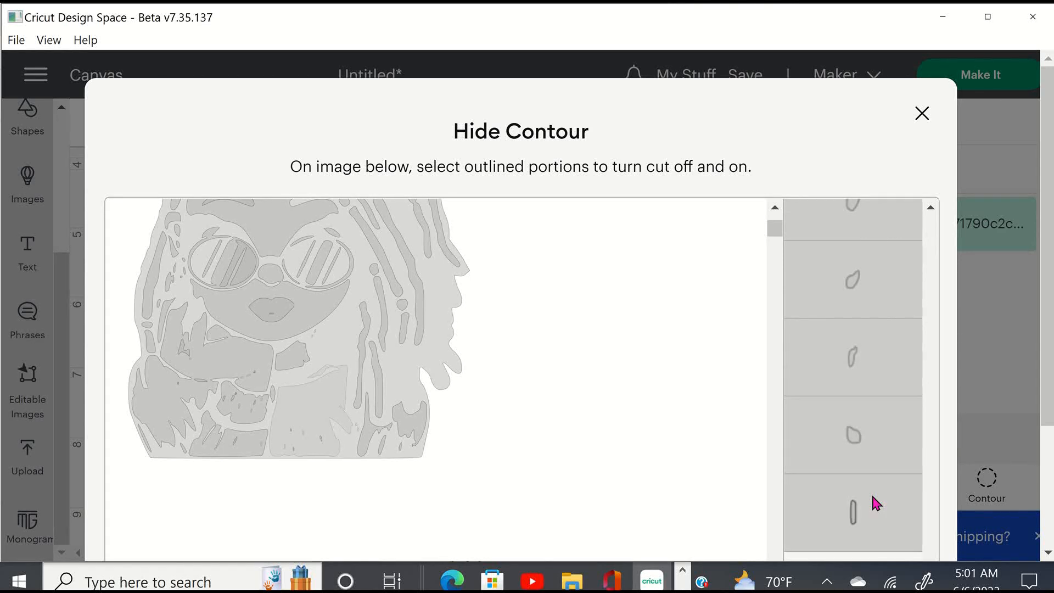
Toggle the short horizontal bar contour off and back on, and hide the small D-shaped contour below it
scroll(873, 500, down, 3)
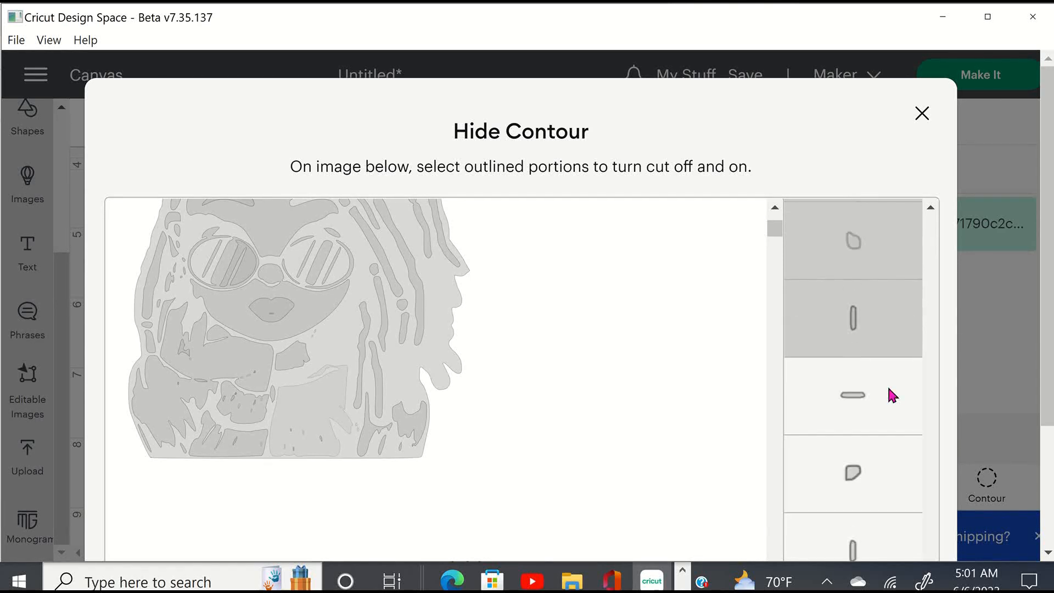
click(875, 416)
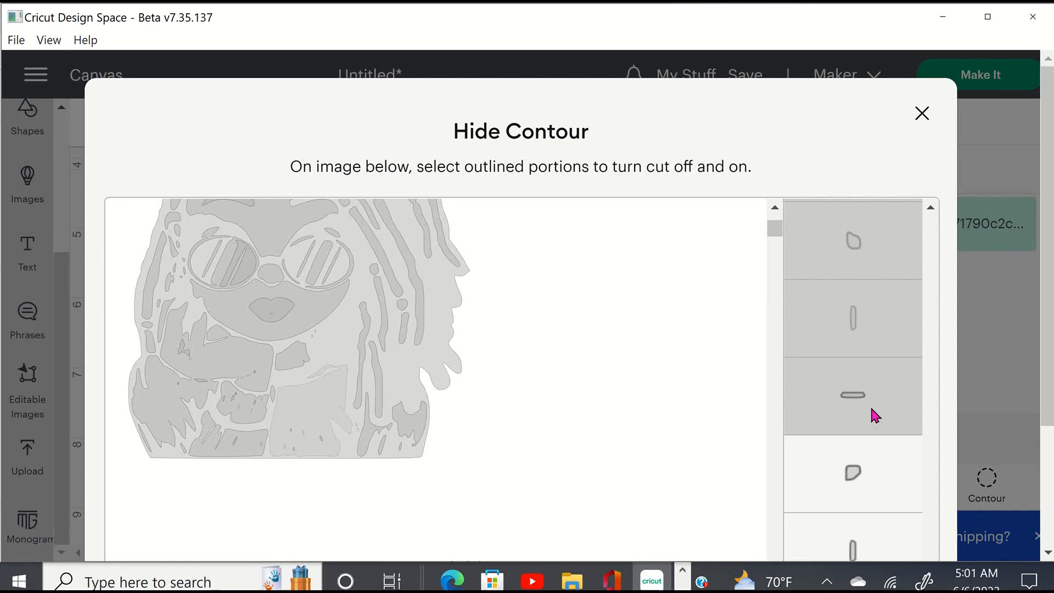
click(875, 416)
click(870, 464)
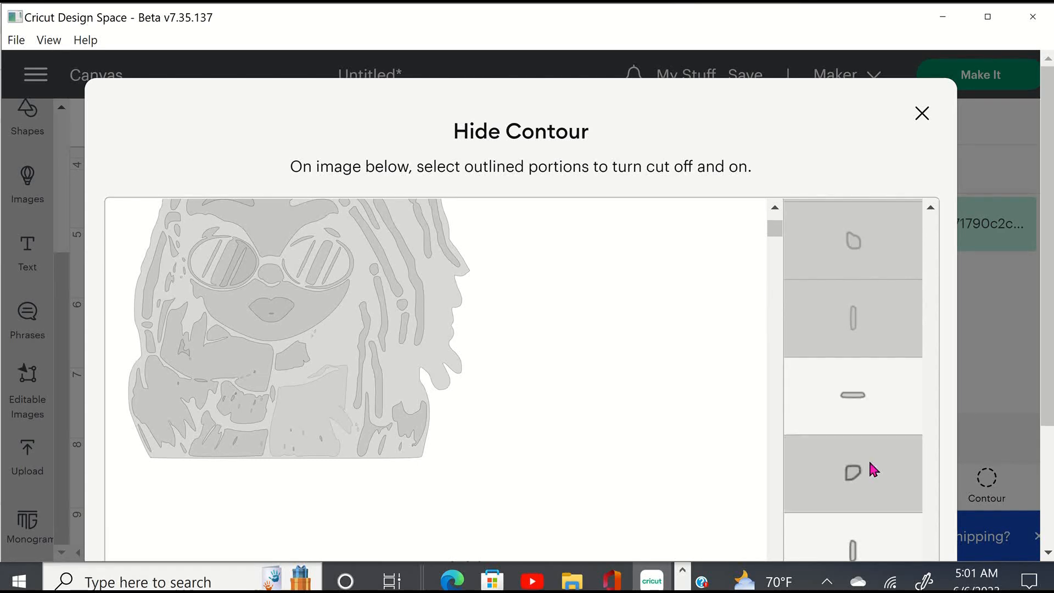
click(873, 469)
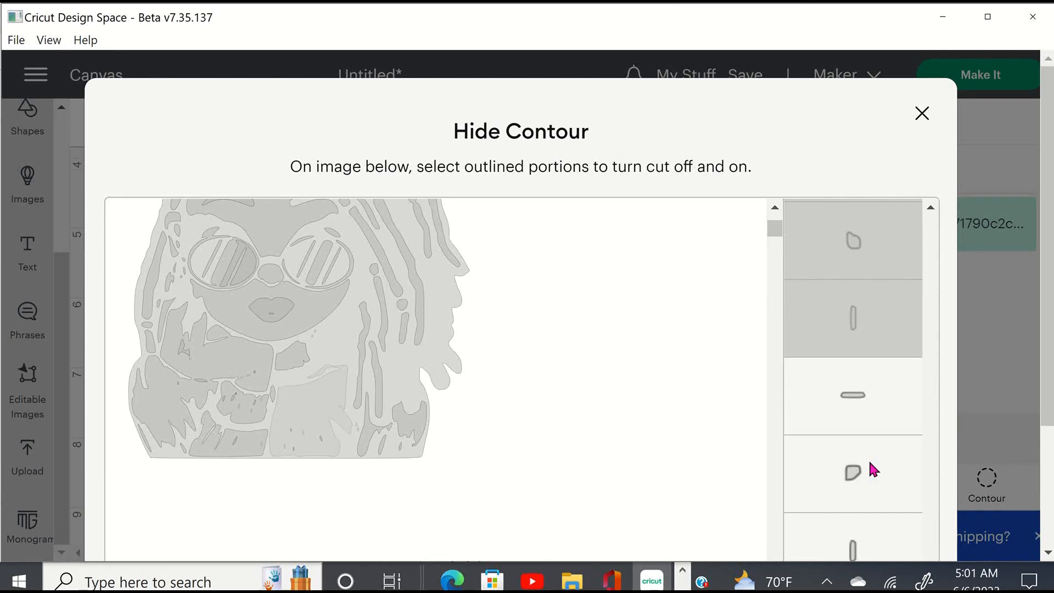
click(874, 470)
click(874, 470)
click(874, 492)
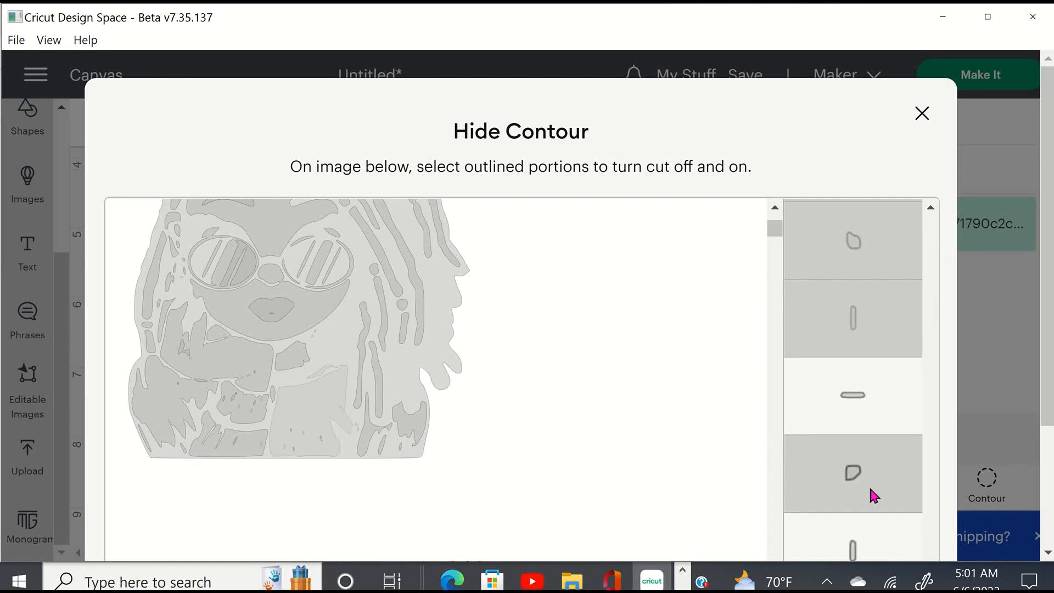
Hide the remaining tiny contours below the D-shaped piece through the end of the list
scroll(879, 497, down, 2)
click(881, 483)
click(880, 513)
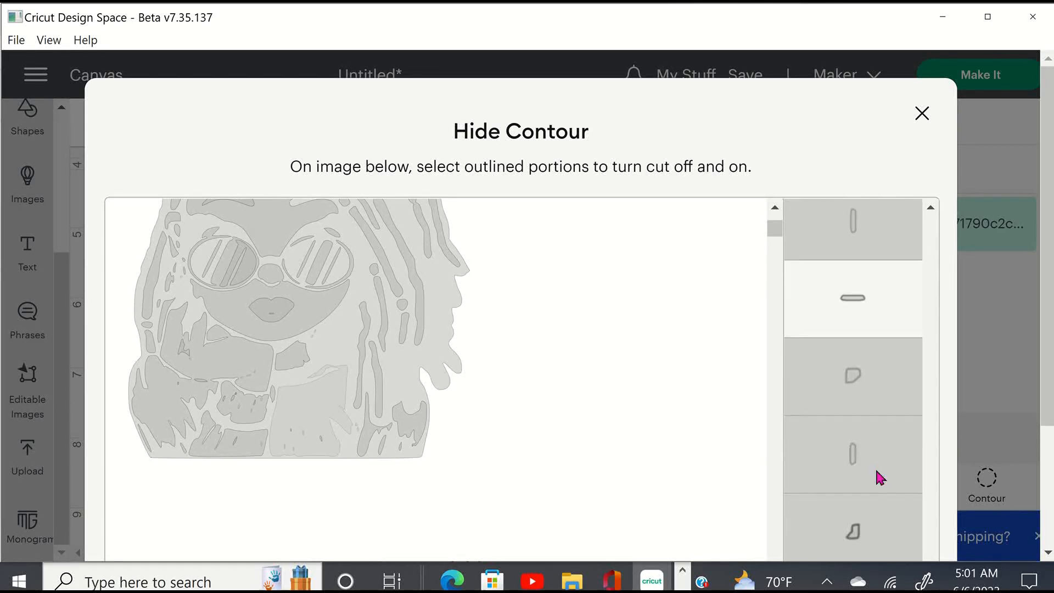
scroll(878, 475, down, 2)
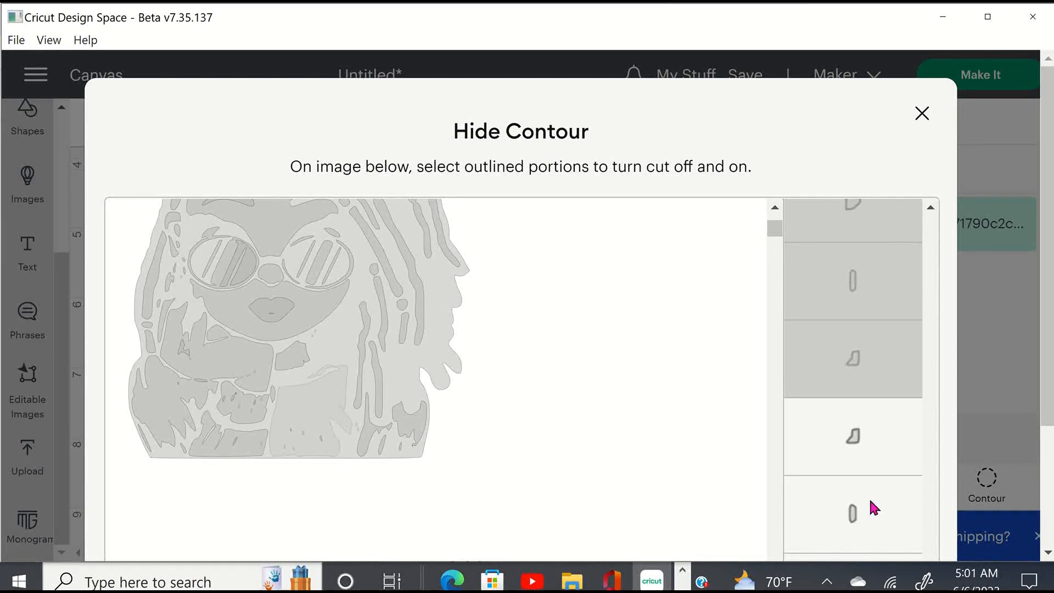
click(868, 497)
scroll(906, 384, down, 3)
click(871, 419)
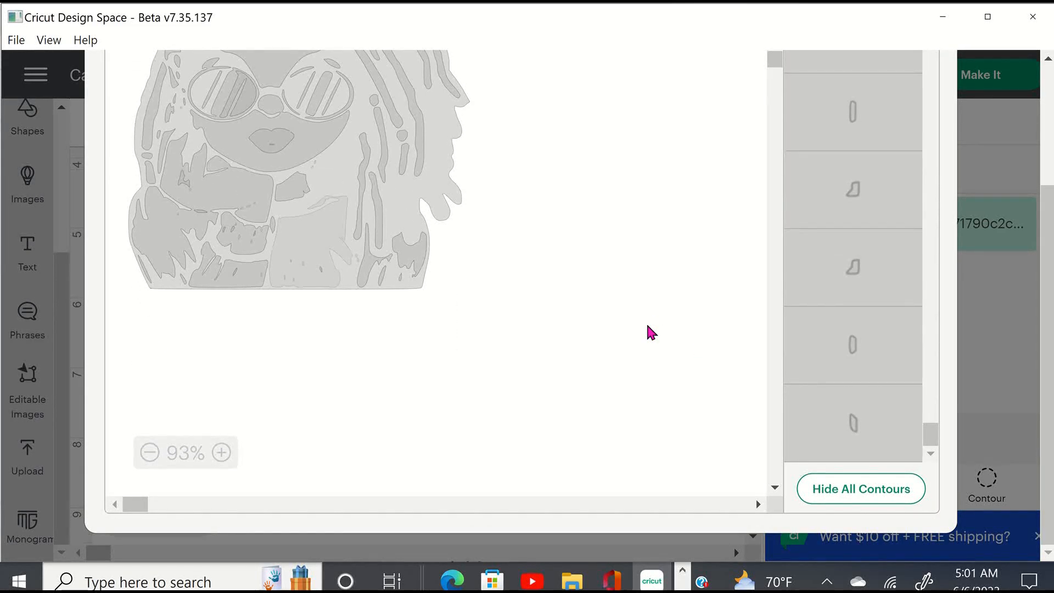
Hide the four small slender contours directly above the first hidden sliver in the contour list
scroll(649, 331, up, 3)
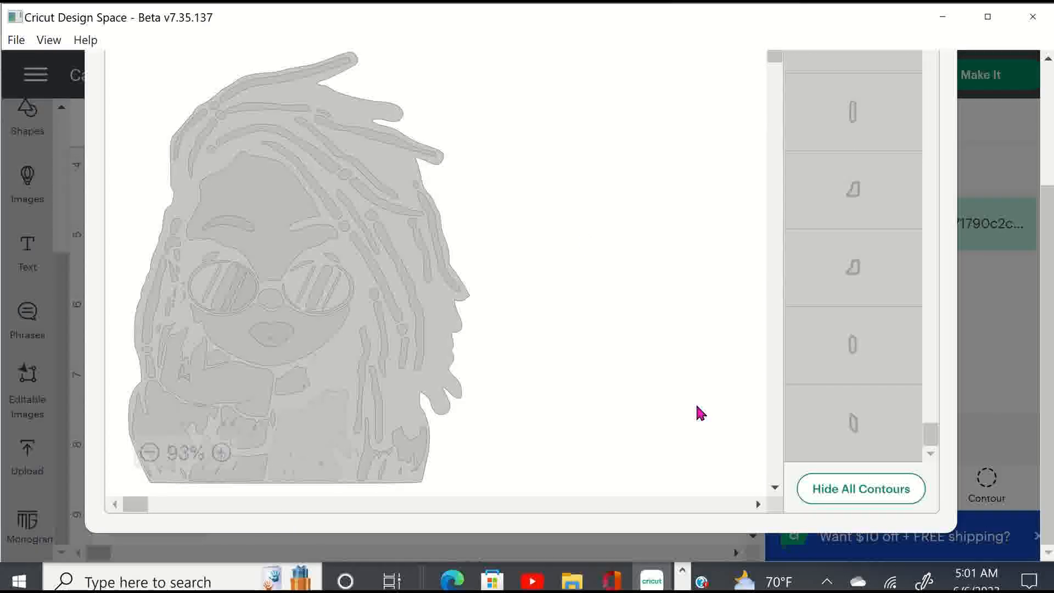
scroll(848, 143, up, 2)
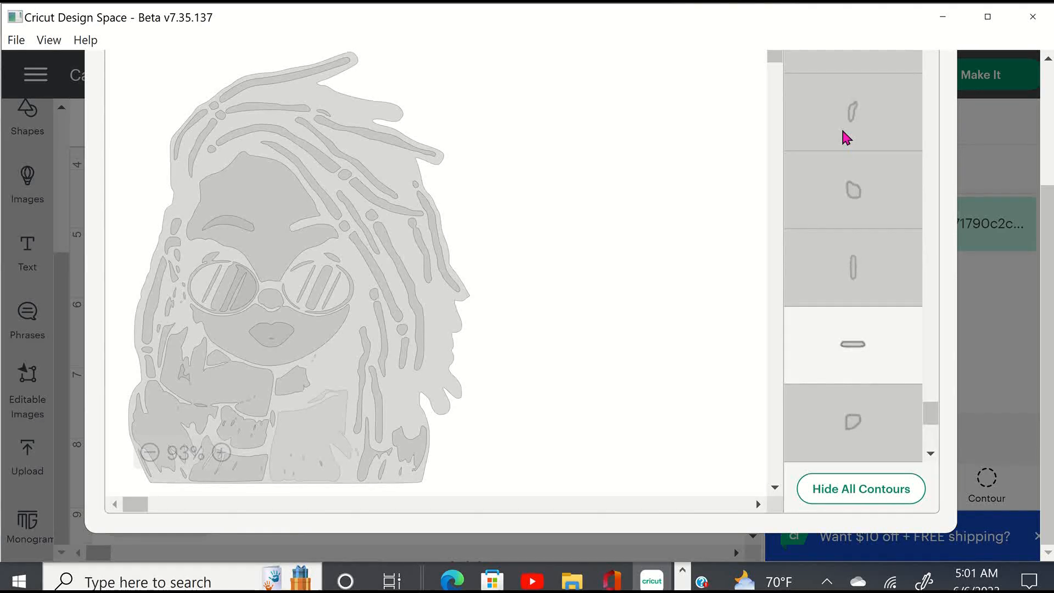
scroll(840, 129, up, 3)
scroll(837, 129, down, 4)
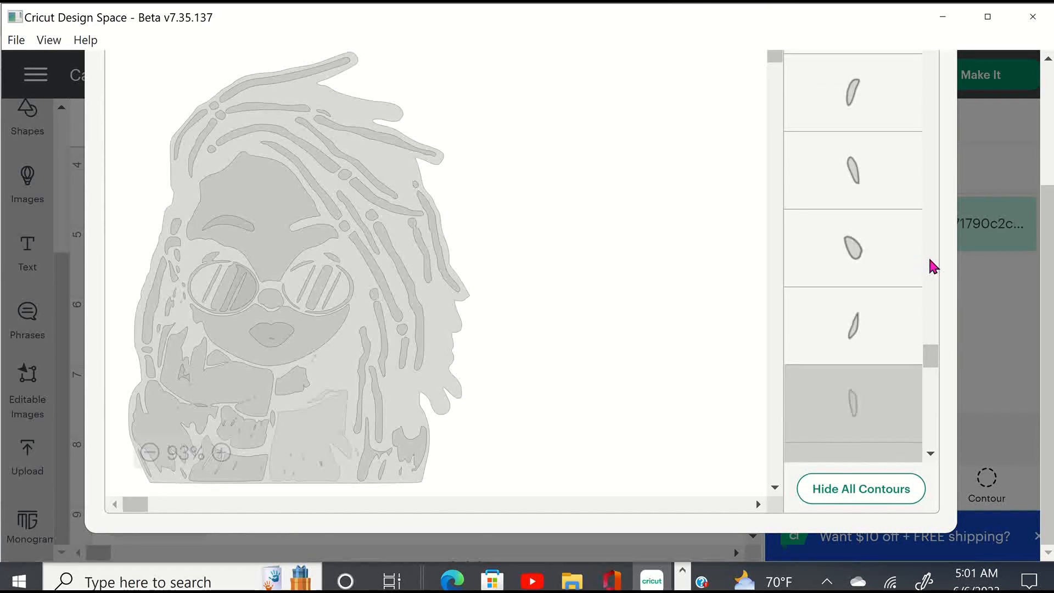
click(847, 197)
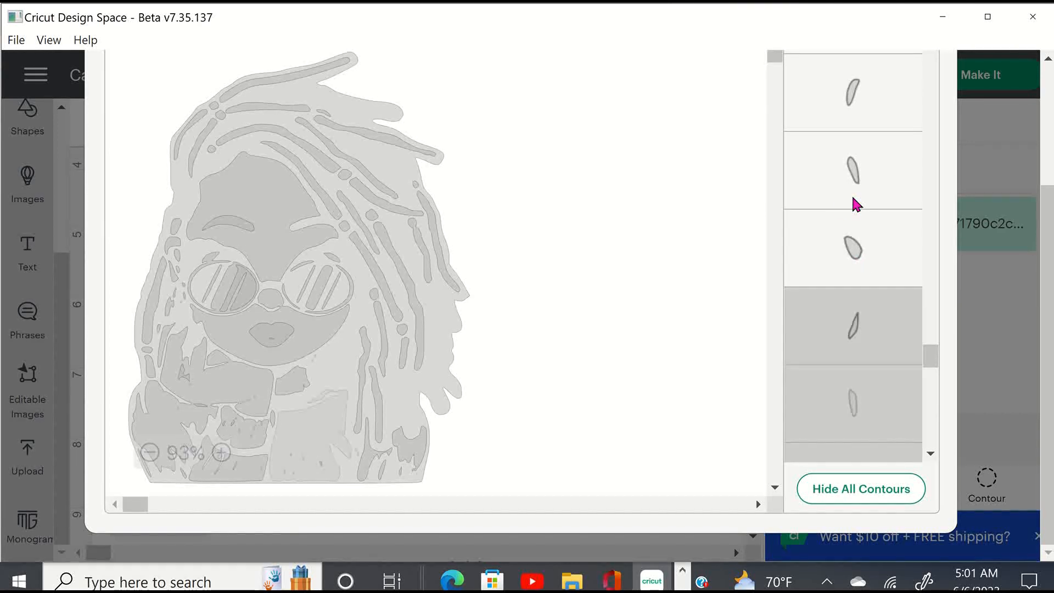
click(851, 250)
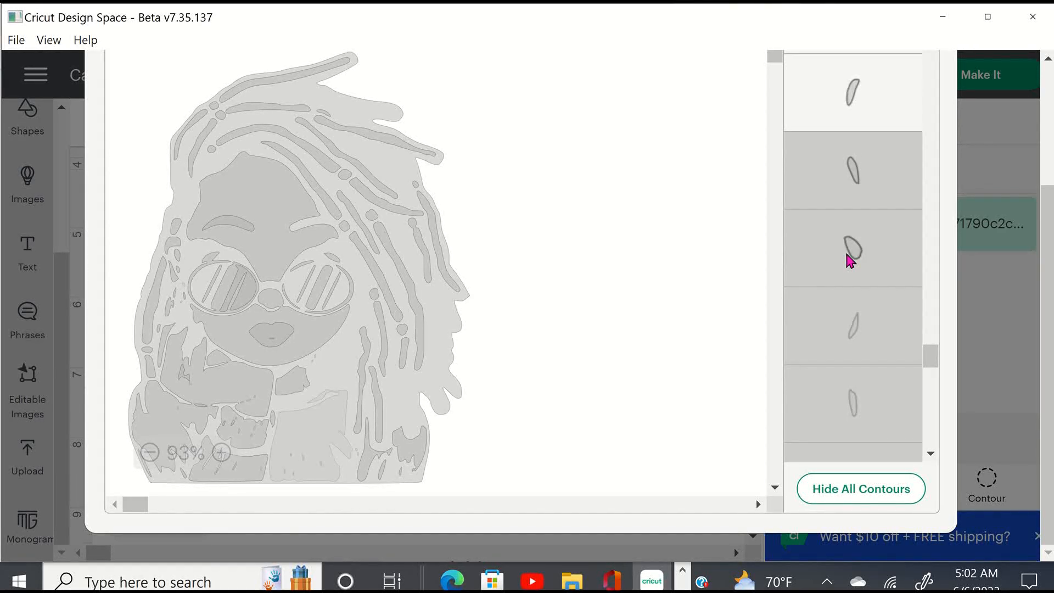
scroll(852, 275, up, 2)
click(858, 288)
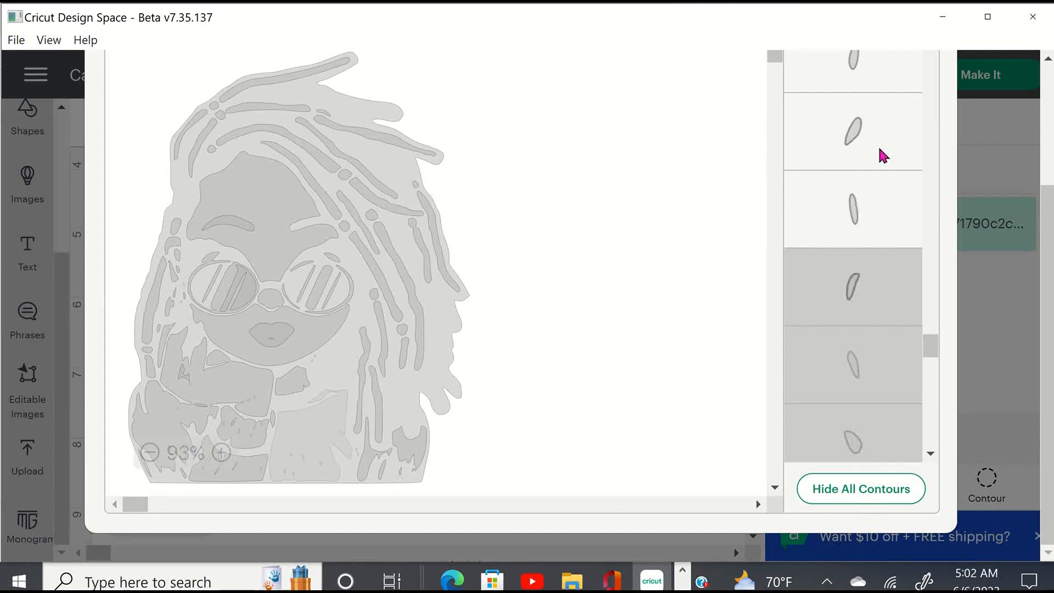
Hide the next group of slender and oval contours further up, through the thin pointed sliver below the flat leaf shape
click(892, 149)
scroll(893, 151, up, 3)
click(896, 341)
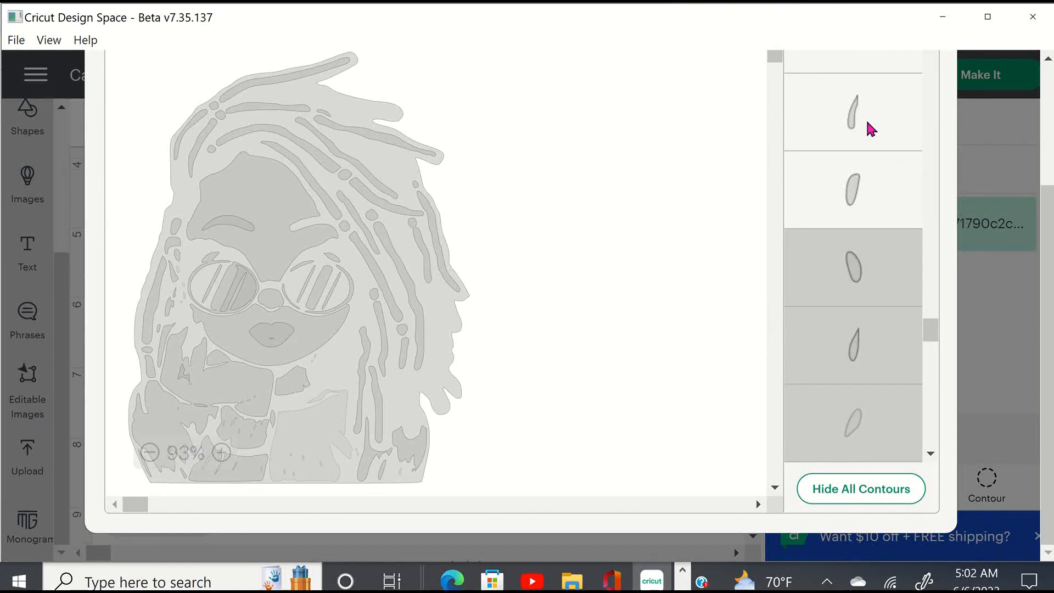
click(916, 165)
click(887, 147)
scroll(888, 148, up, 2)
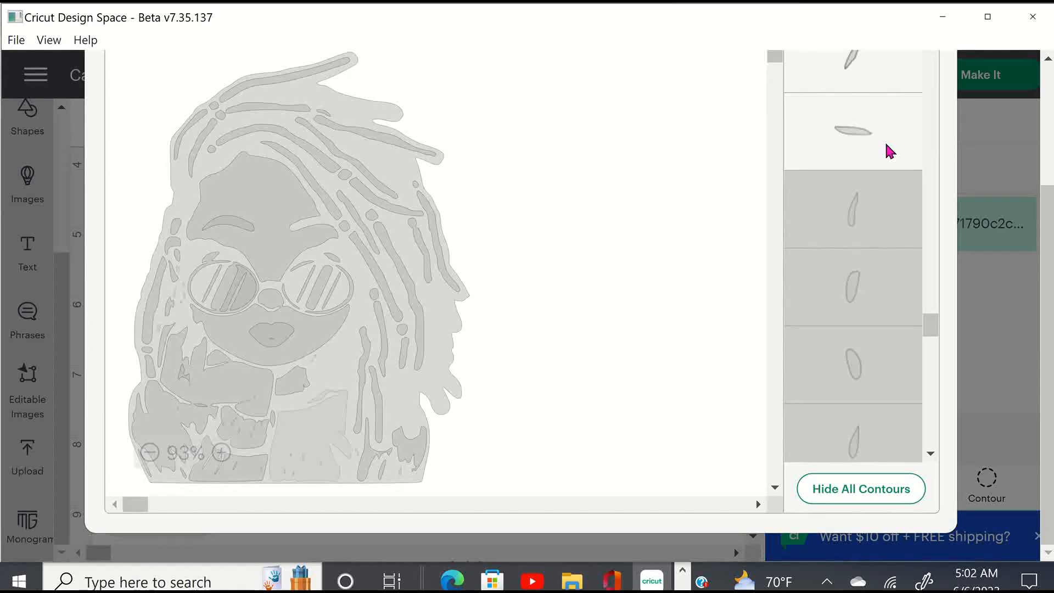
Hide the flat leaf-shaped contour and the slanted sliver directly above it
click(886, 145)
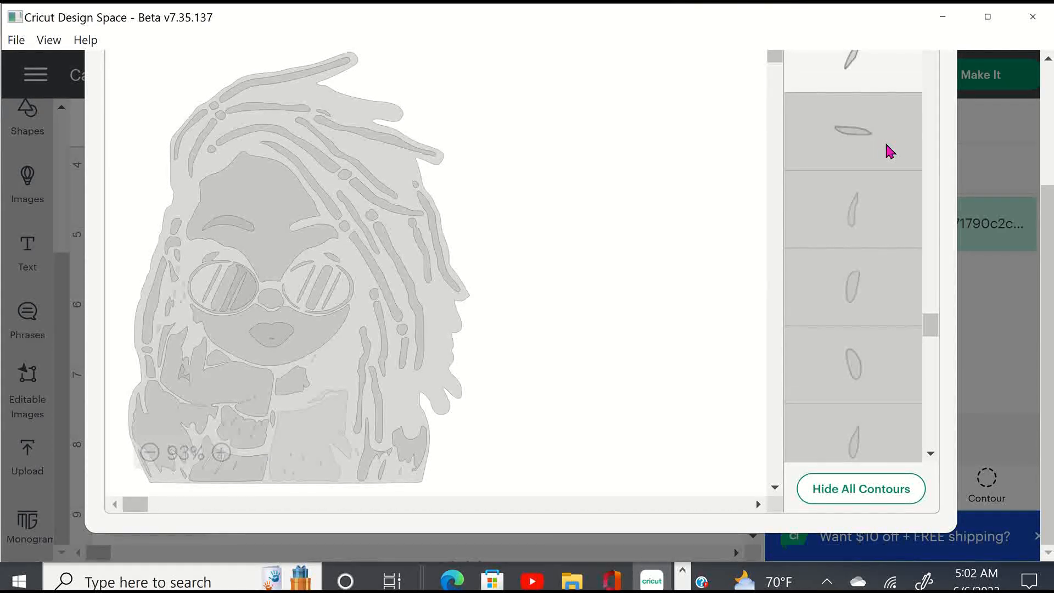
scroll(887, 146, up, 3)
scroll(901, 147, up, 2)
scroll(904, 149, down, 2)
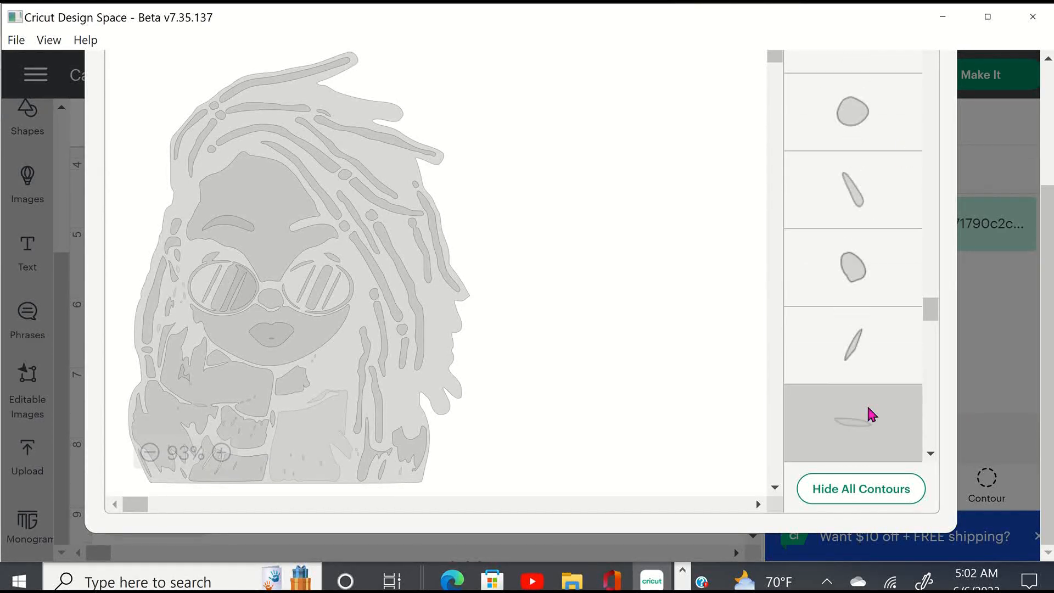
click(876, 361)
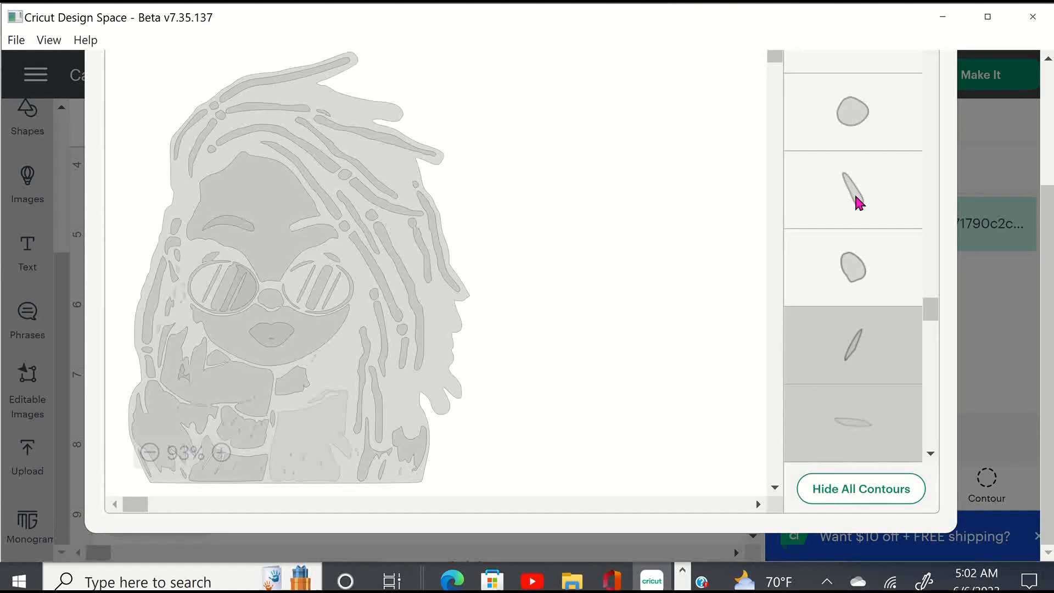
Close the Hide Contour window and review the edited woman image on the canvas
scroll(908, 158, up, 1)
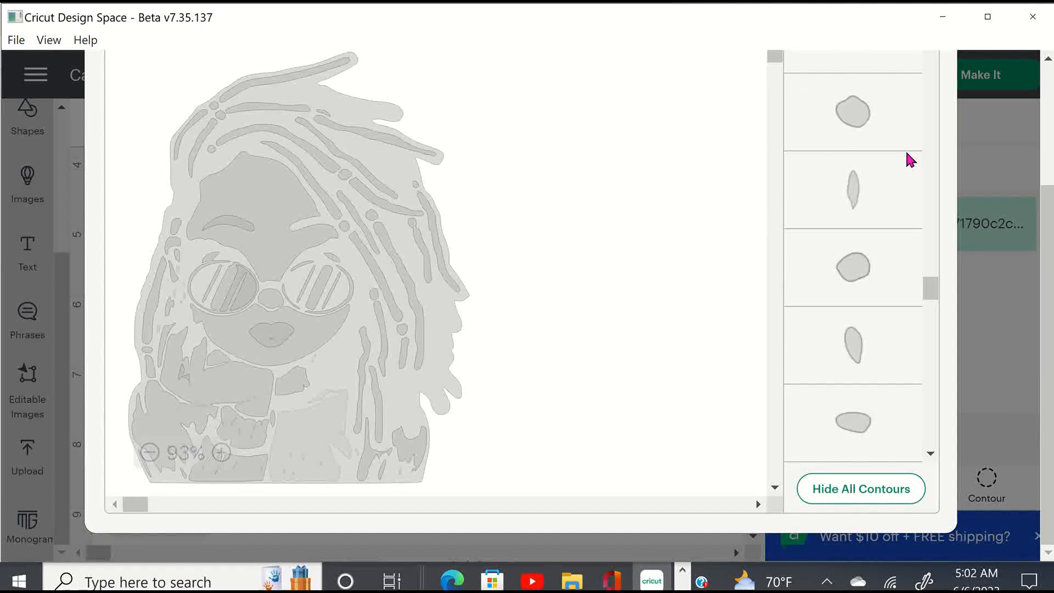
scroll(934, 265, up, 2)
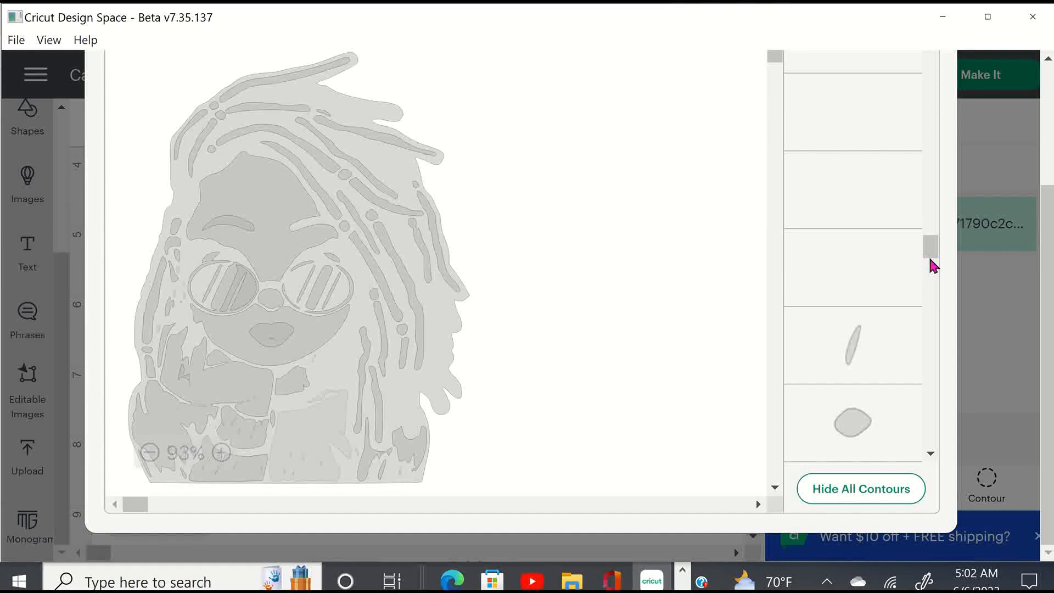
scroll(926, 150, up, 8)
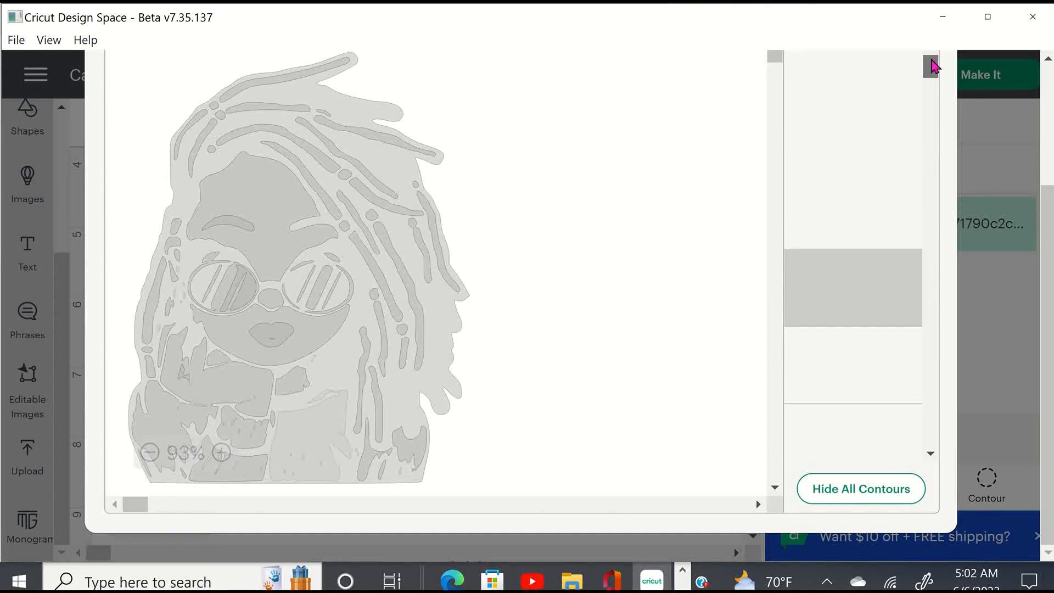
drag(932, 60, 933, 31)
scroll(902, 119, up, 3)
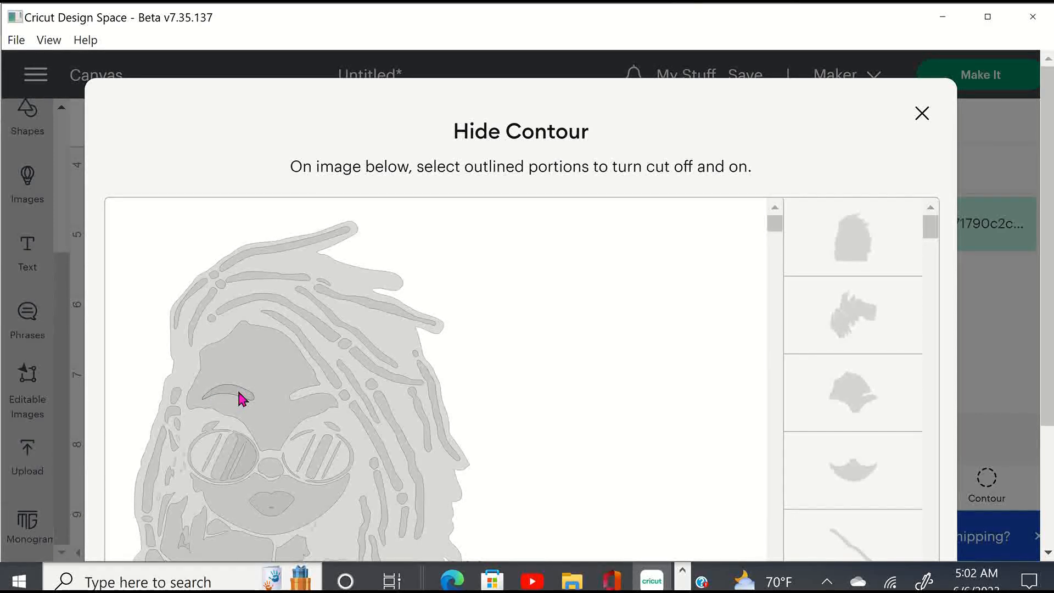
click(921, 114)
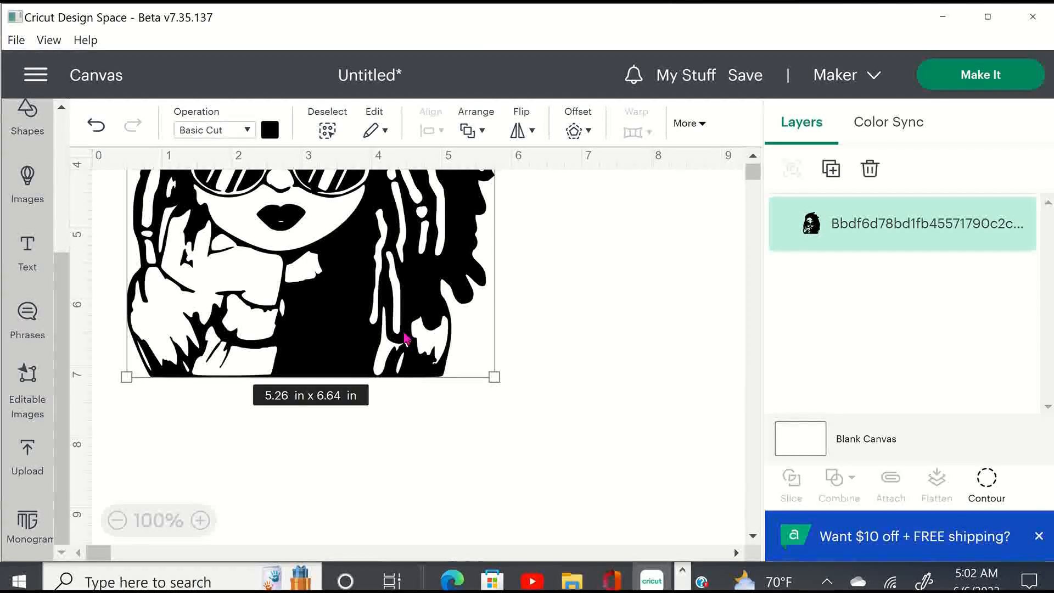
scroll(405, 339, up, 5)
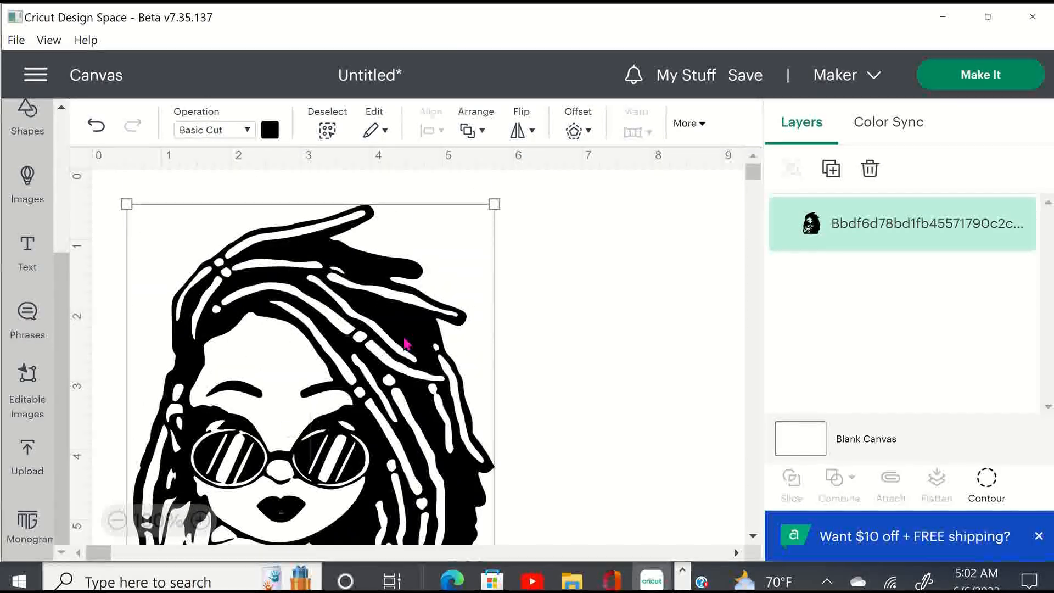
In Hide Contour, turn the hidden sweater section's cut back on and return to the canvas
scroll(404, 344, down, 2)
scroll(405, 344, down, 3)
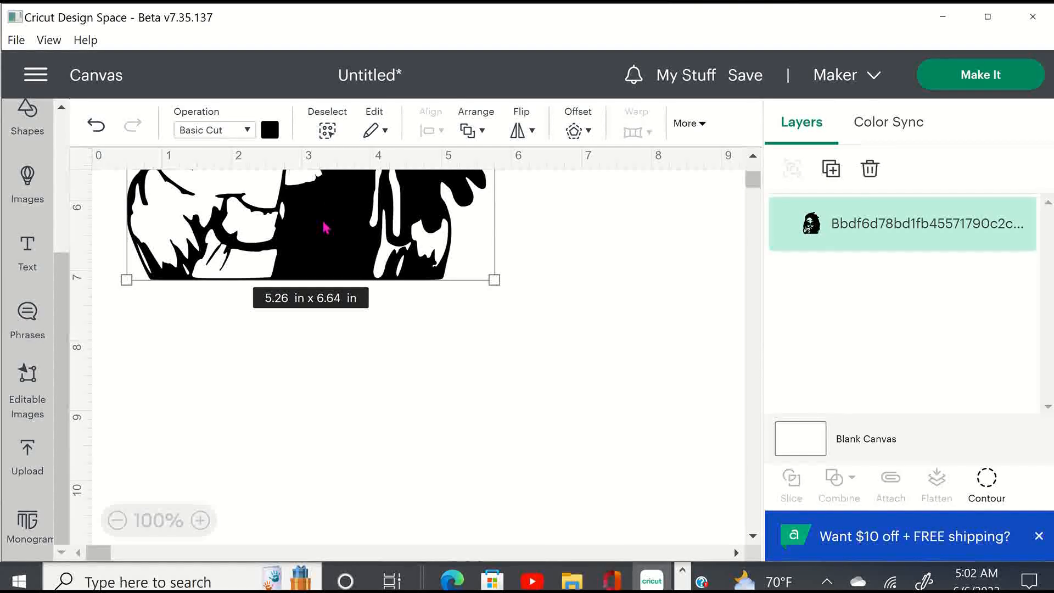
scroll(355, 381, up, 3)
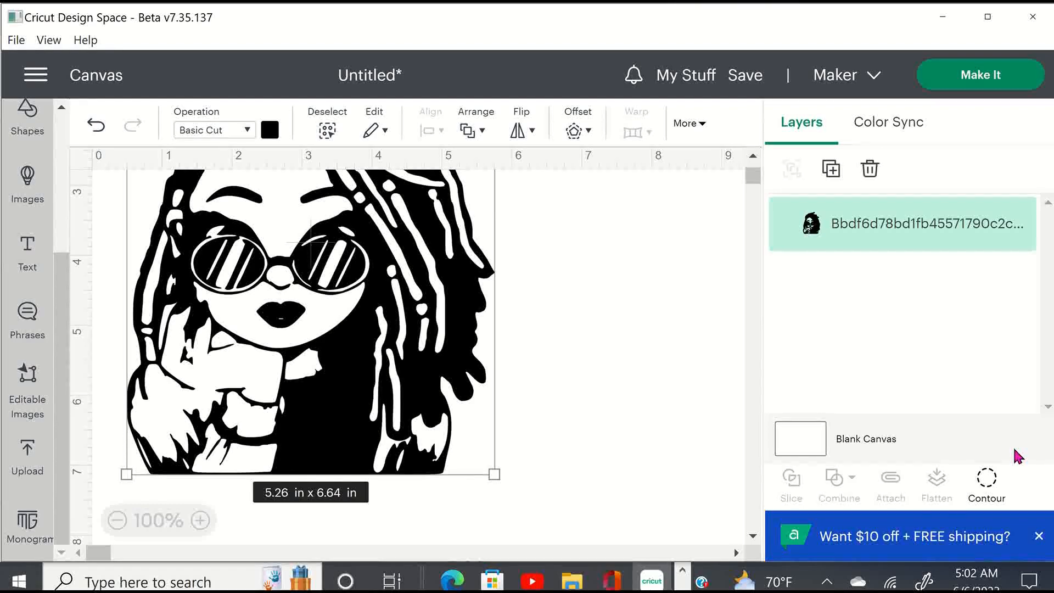
click(994, 498)
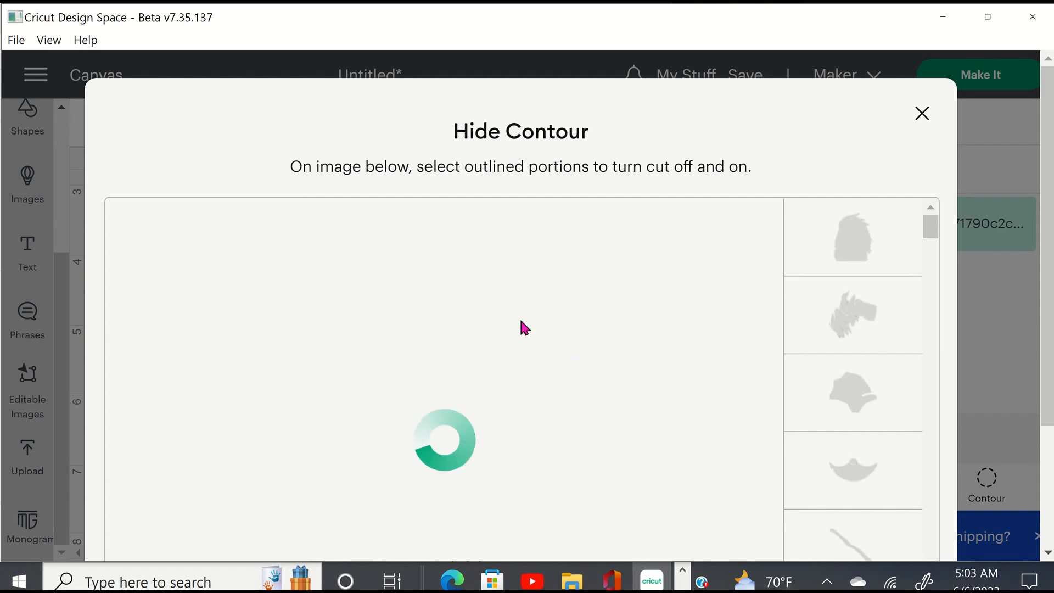
scroll(859, 347, down, 2)
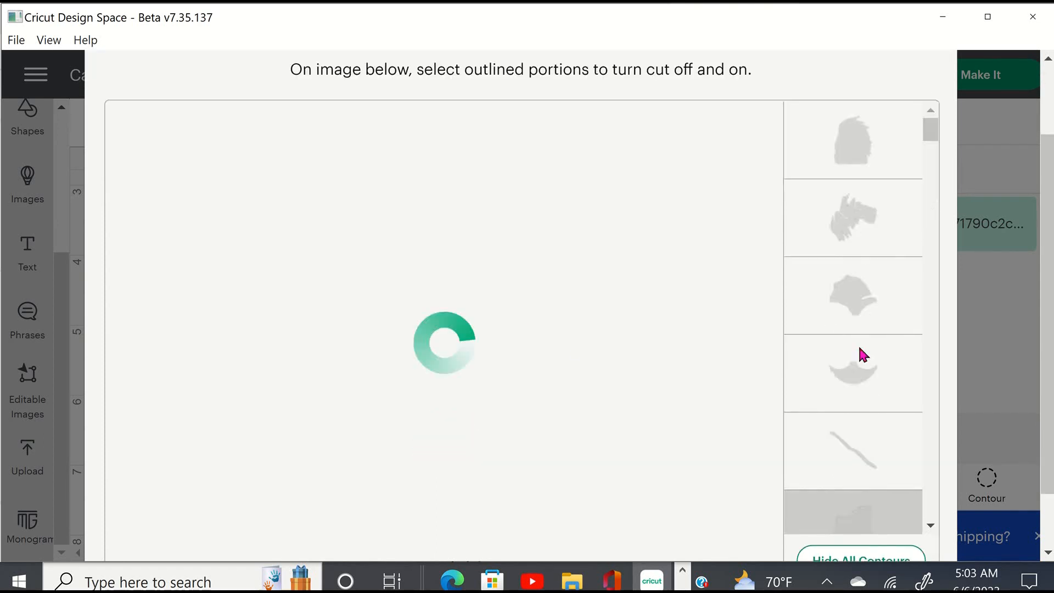
scroll(851, 338, down, 3)
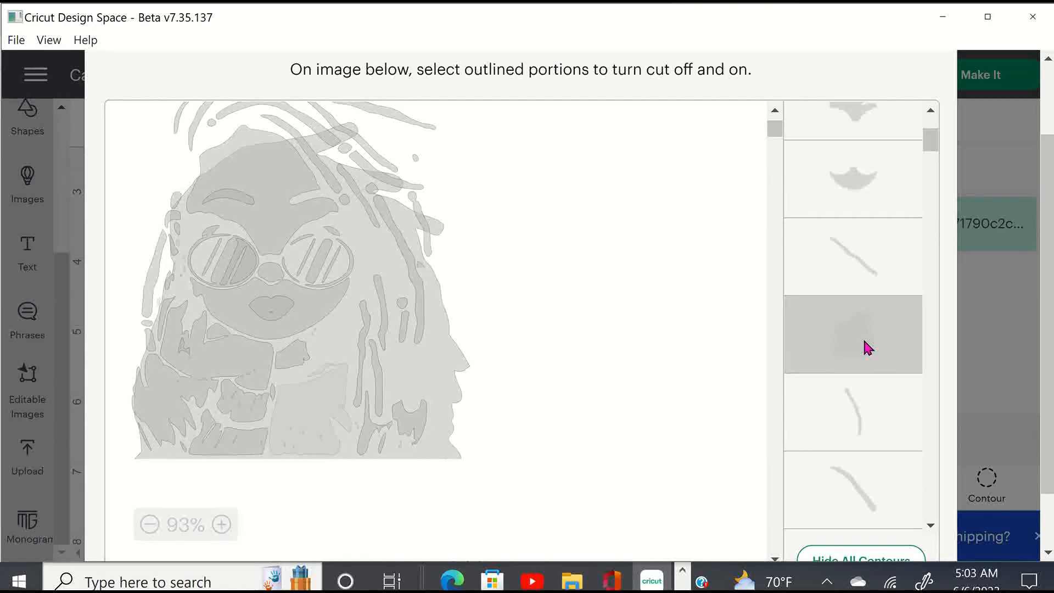
click(867, 347)
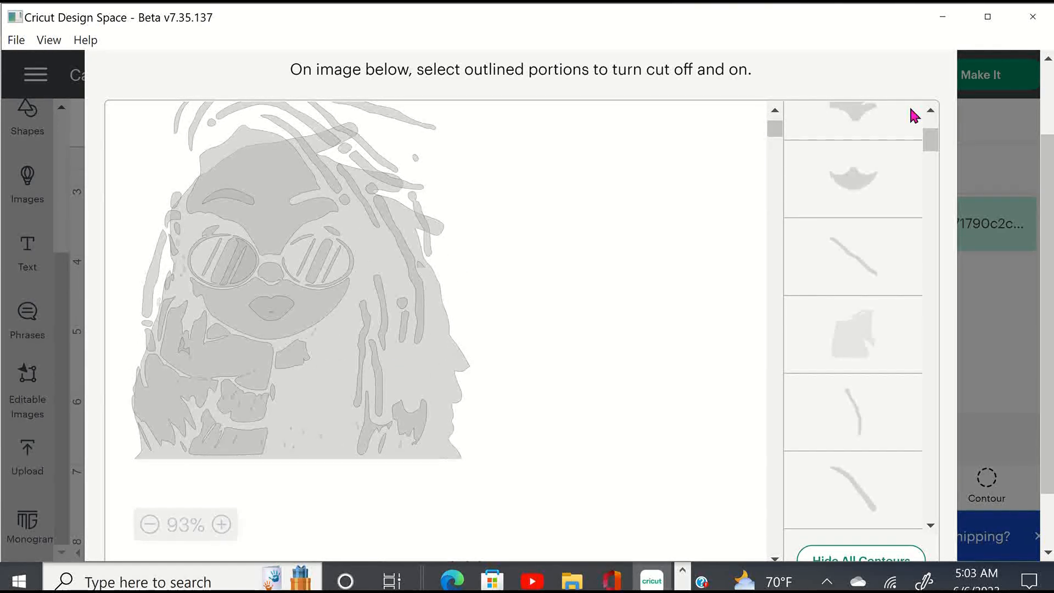
scroll(917, 113, up, 2)
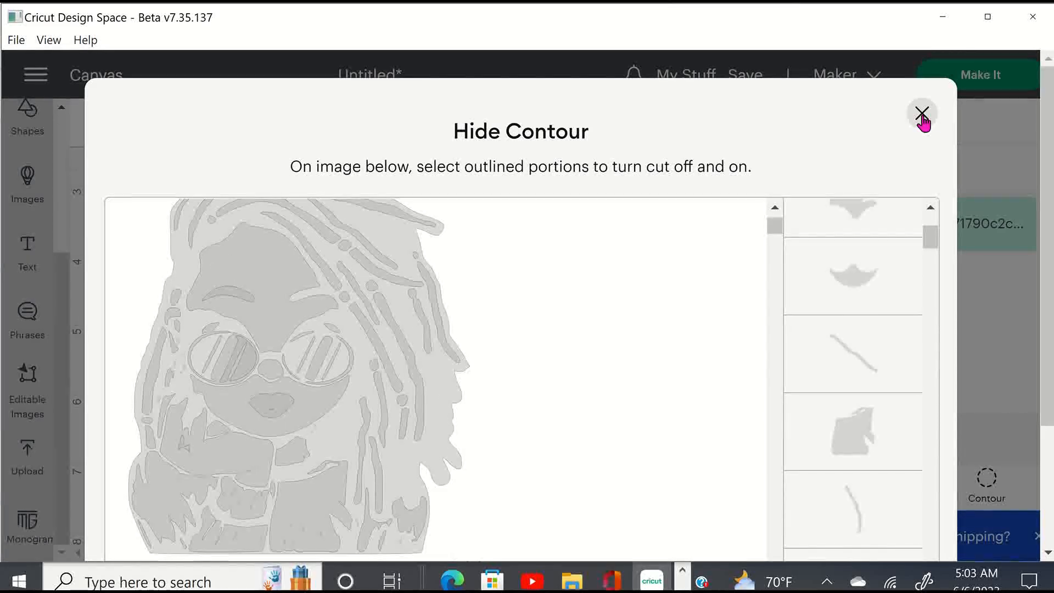
click(923, 117)
scroll(595, 272, up, 2)
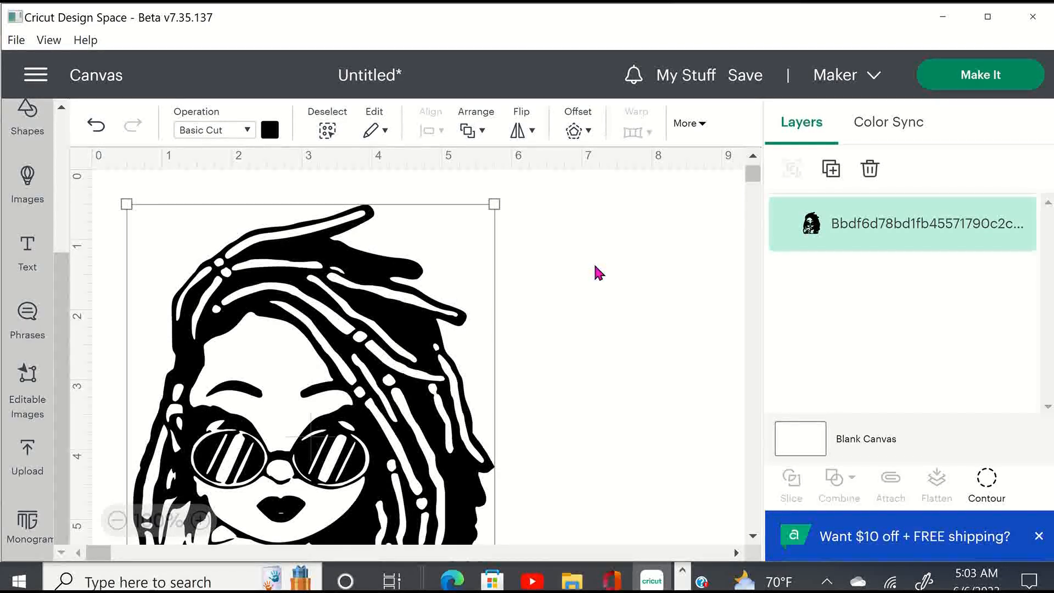
Reopen Hide Contour for the woman image and look through the large contours at the start of the contour list
scroll(598, 273, down, 3)
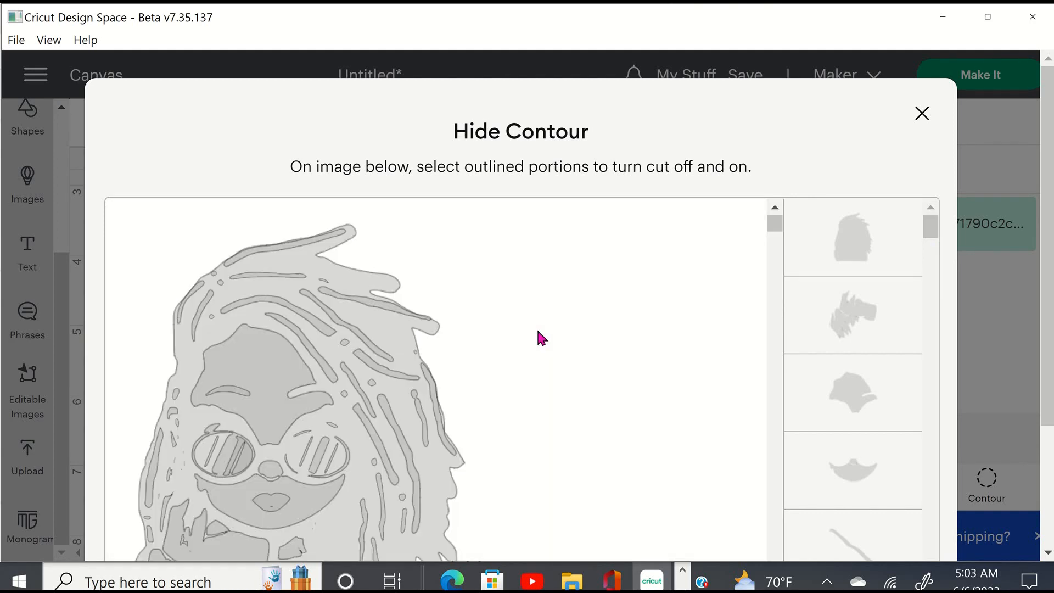
scroll(538, 332, down, 3)
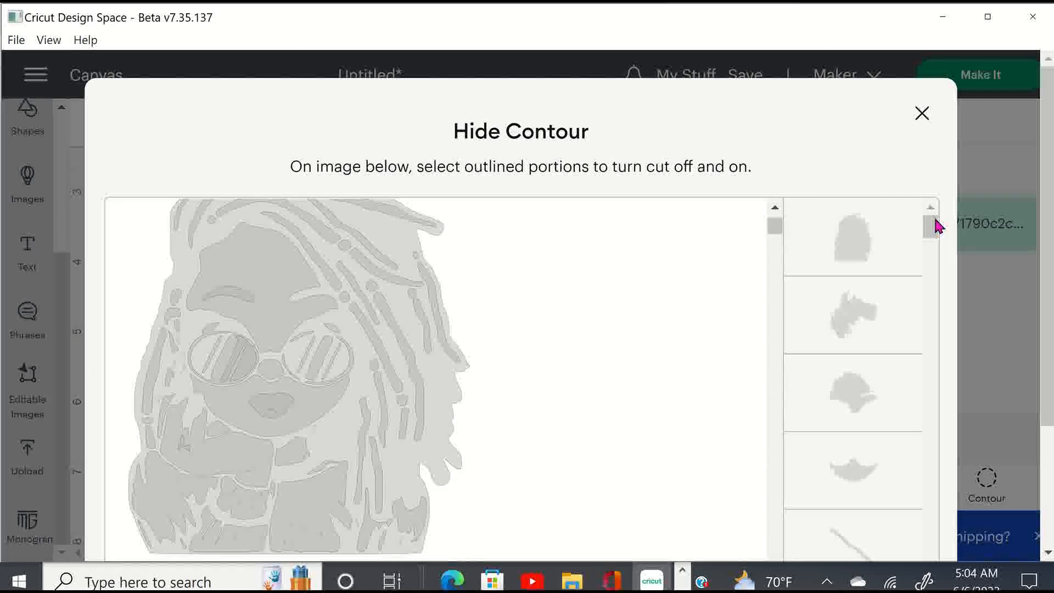
scroll(937, 236, down, 1)
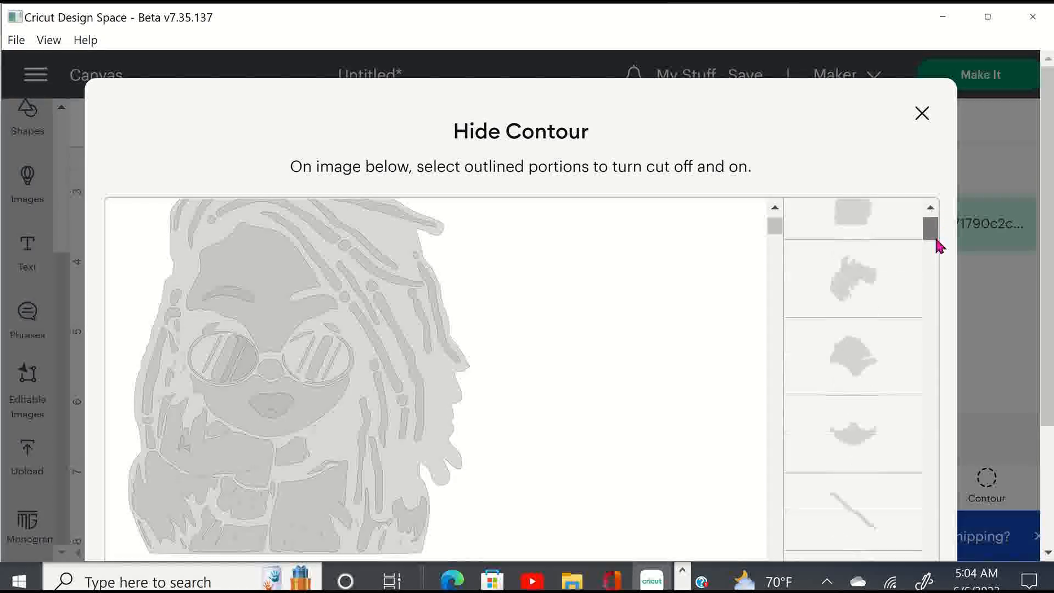
drag(936, 240, 930, 196)
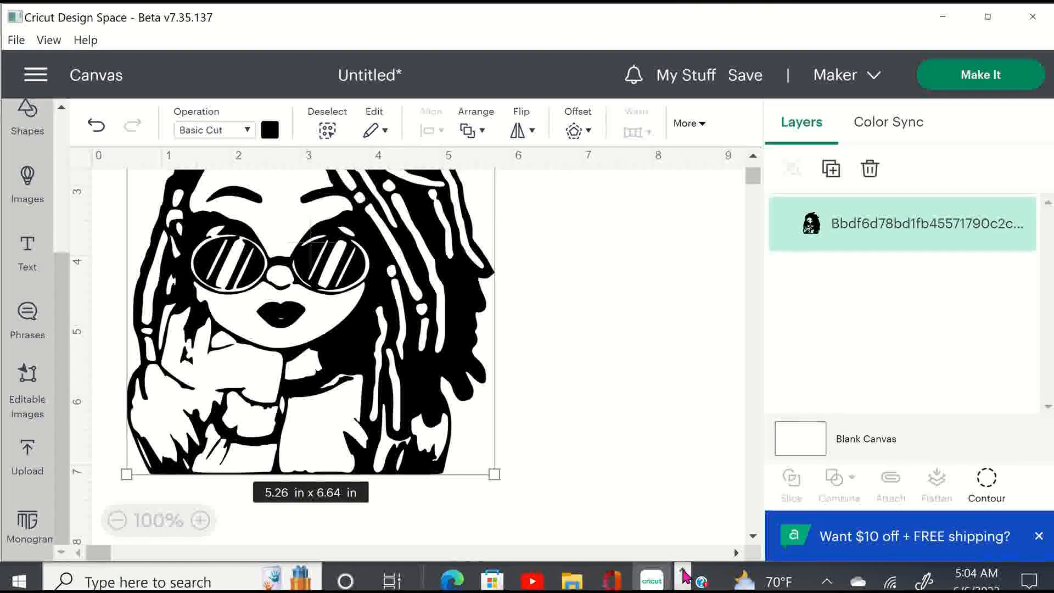
Switch to Chrome to view the original woman illustration in its Etsy listing, and return to Cricut Design Space
click(683, 571)
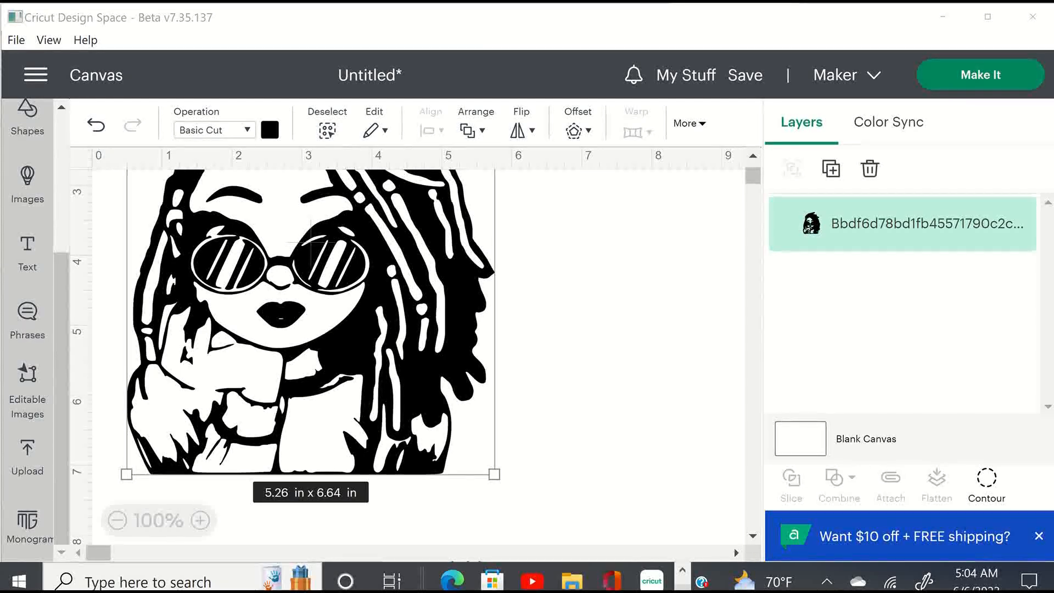
click(683, 589)
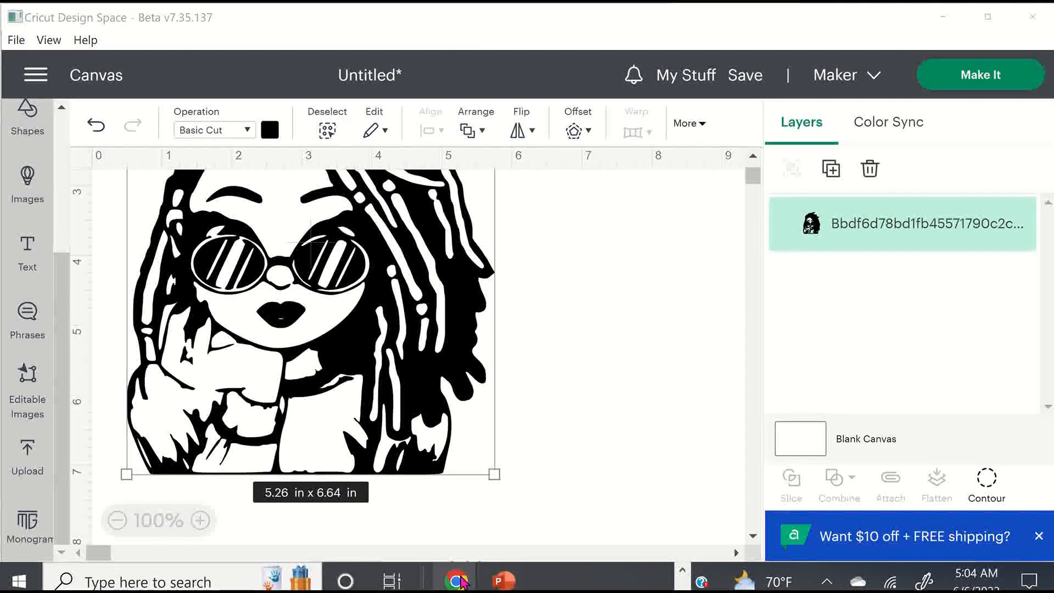
click(461, 581)
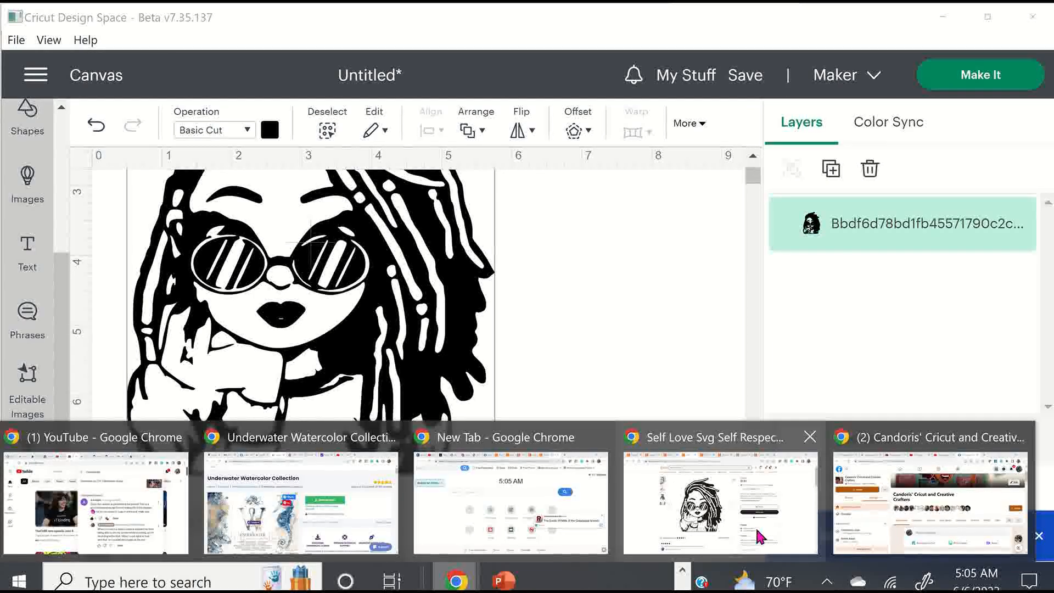
click(735, 527)
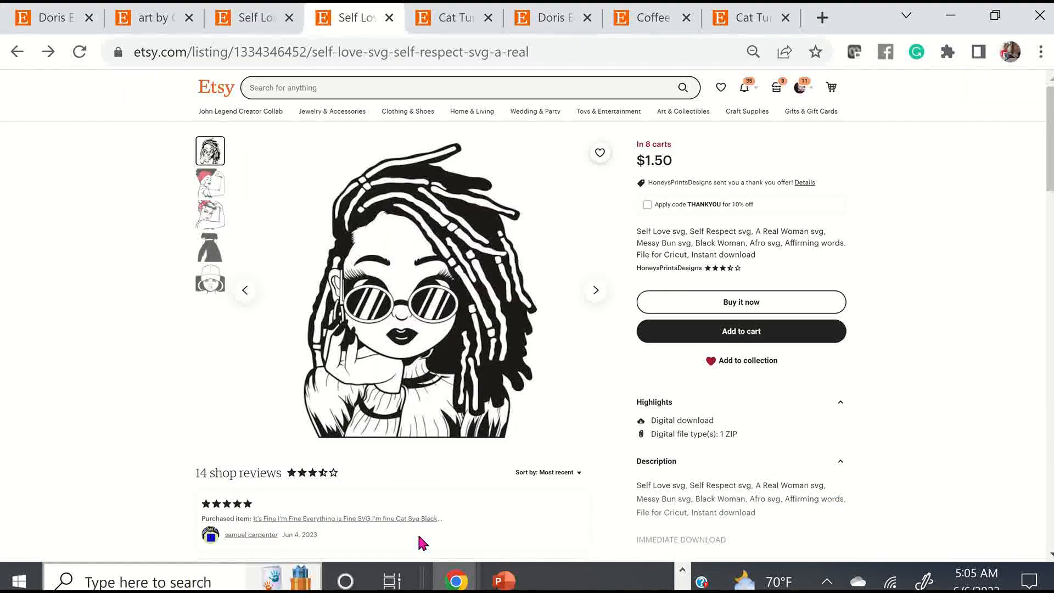
click(682, 570)
click(652, 581)
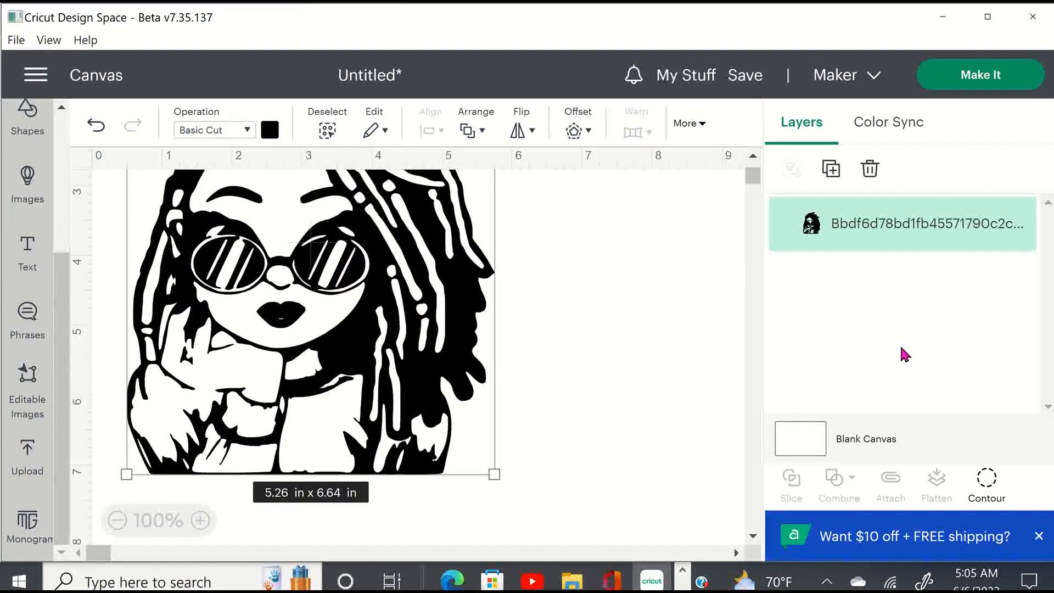
Deselect the woman image and examine its edited cut details from the hair down to the sweater's bottom edge
click(583, 383)
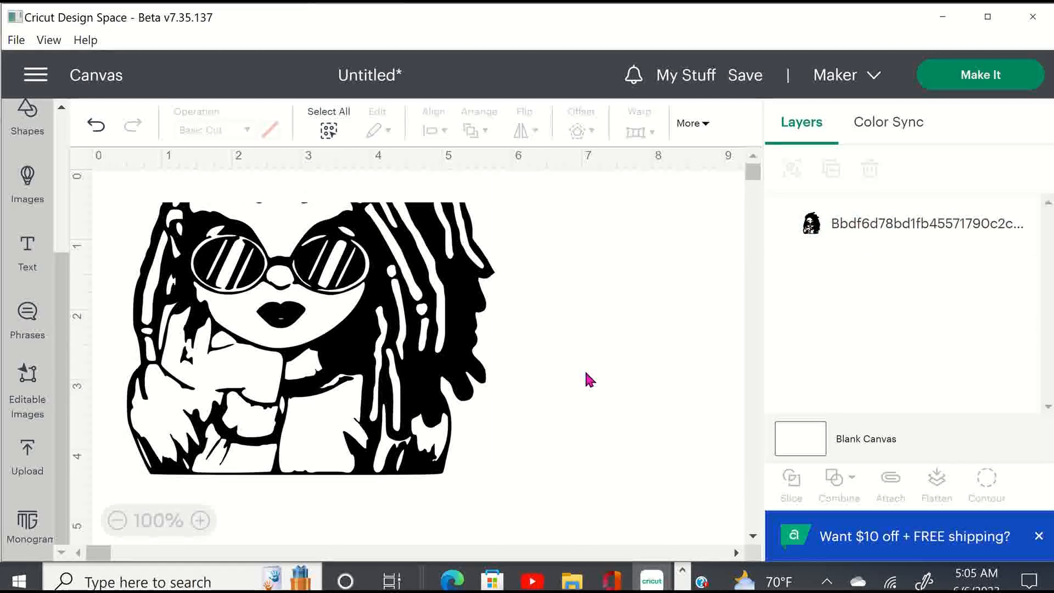
scroll(513, 471, up, 3)
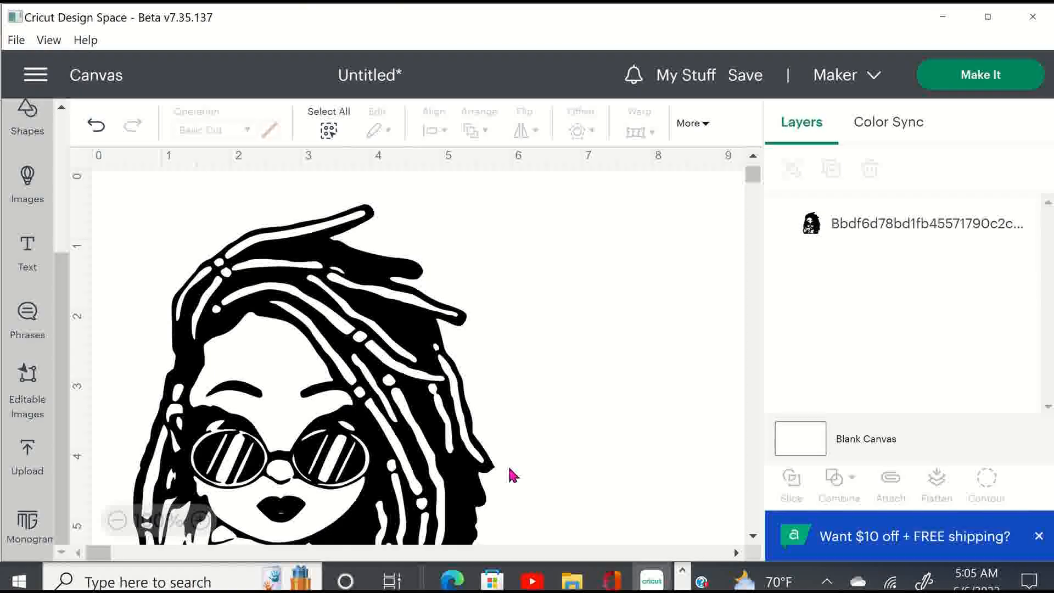
scroll(513, 475, down, 8)
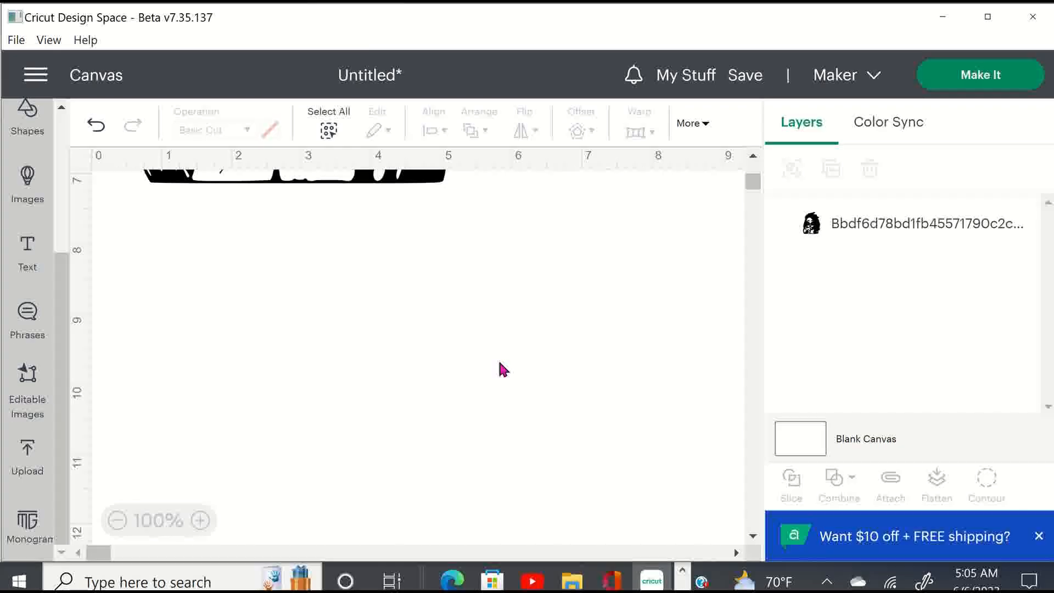
scroll(590, 305, up, 5)
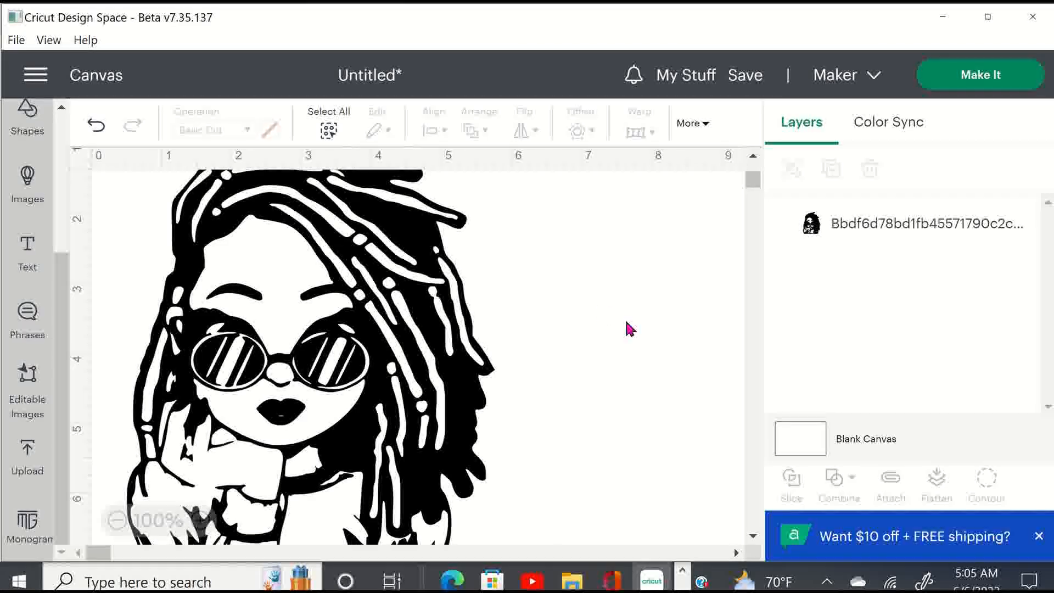
scroll(266, 265, down, 5)
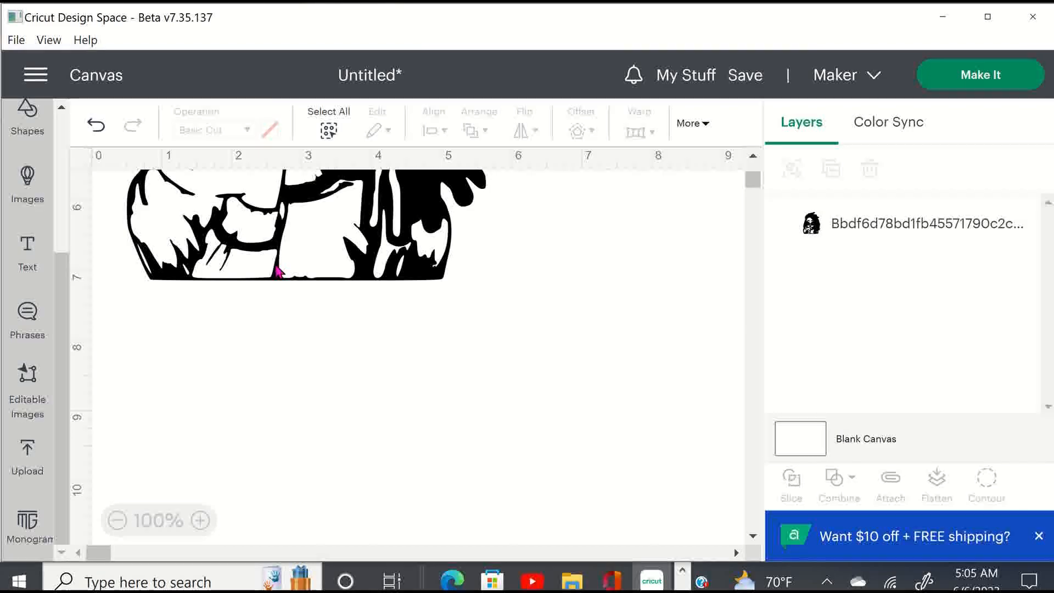
scroll(439, 372, up, 4)
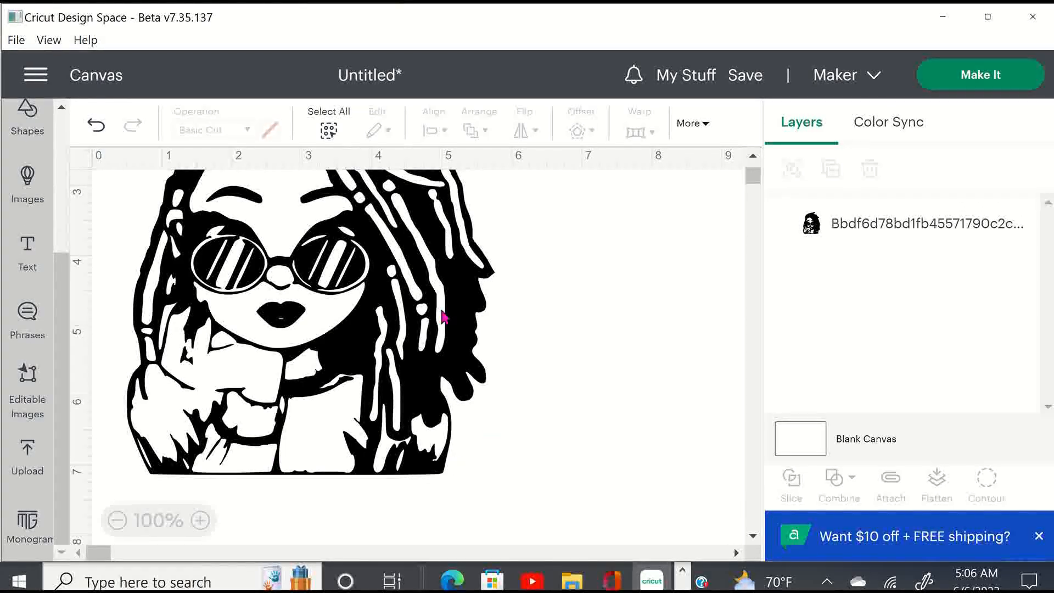
Scale the woman image down proportionally to about 3.77 by 4.76 in and place it near the canvas's upper-left corner
click(460, 212)
drag(460, 212, 462, 212)
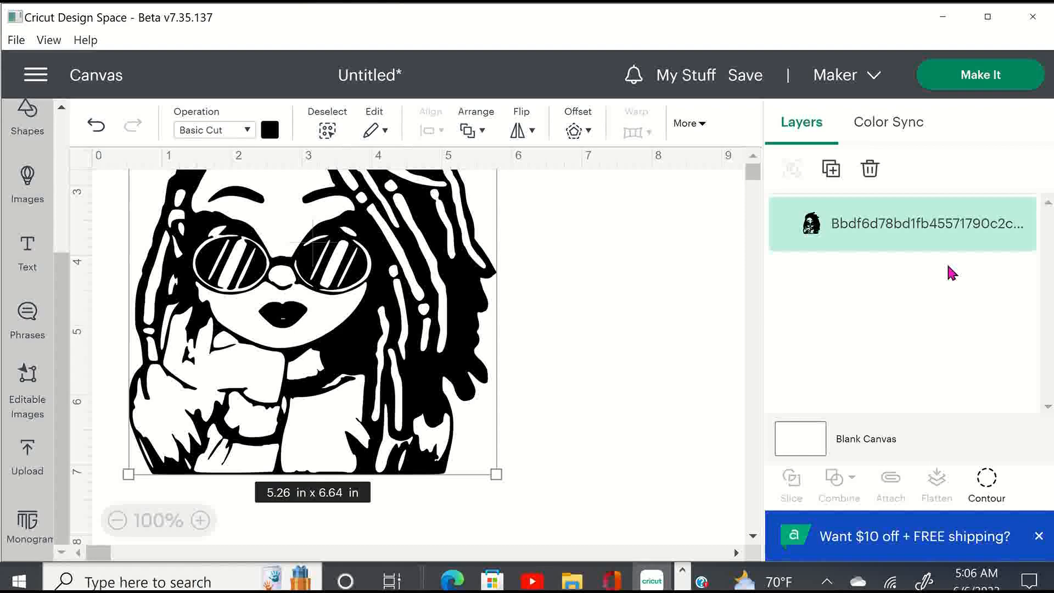
scroll(447, 254, up, 3)
drag(493, 205, 372, 357)
drag(353, 439, 365, 270)
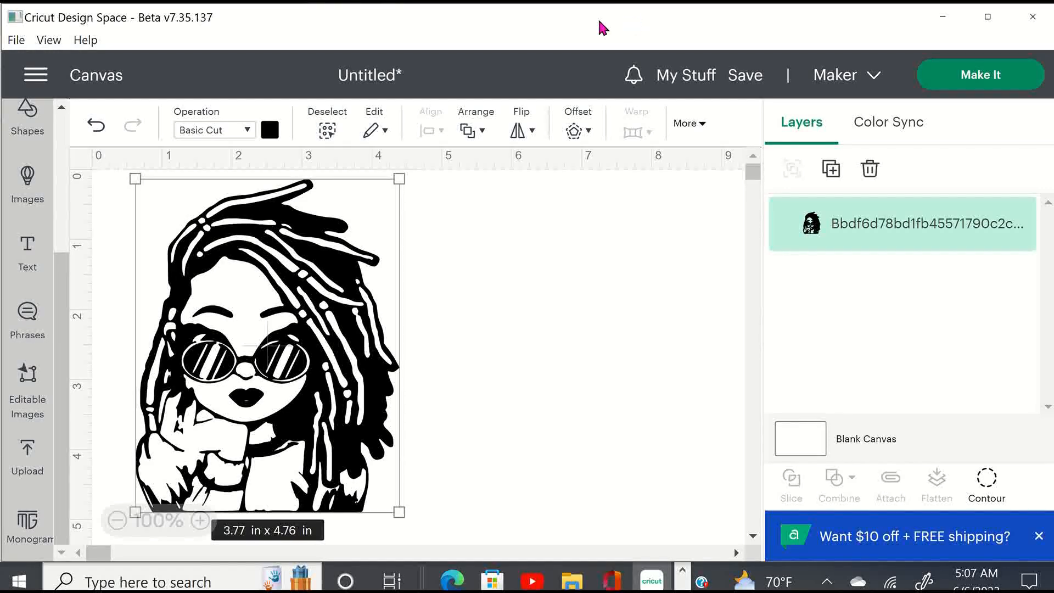
mouse_move(626, 17)
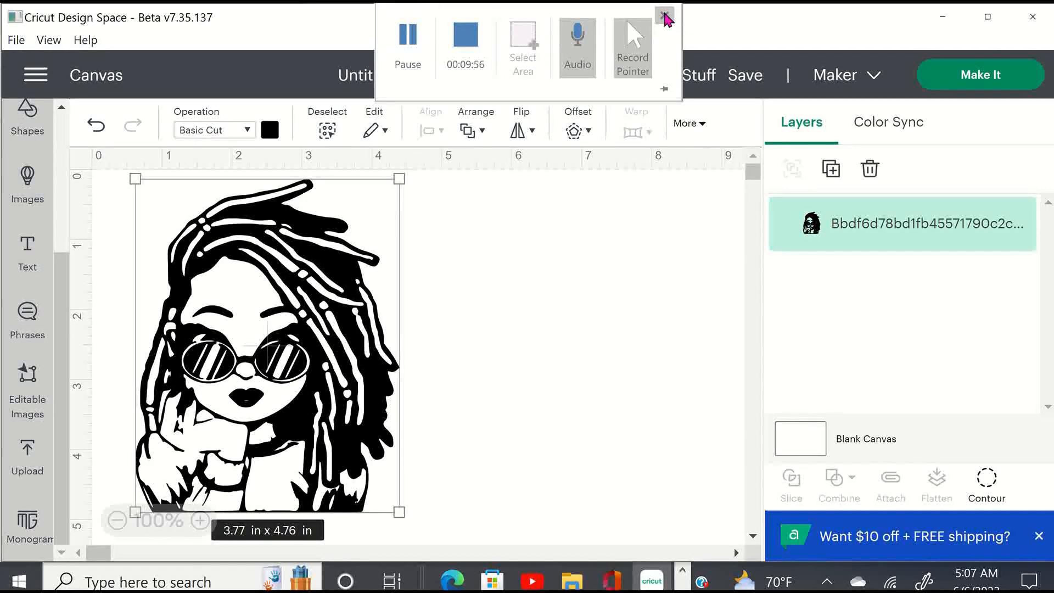